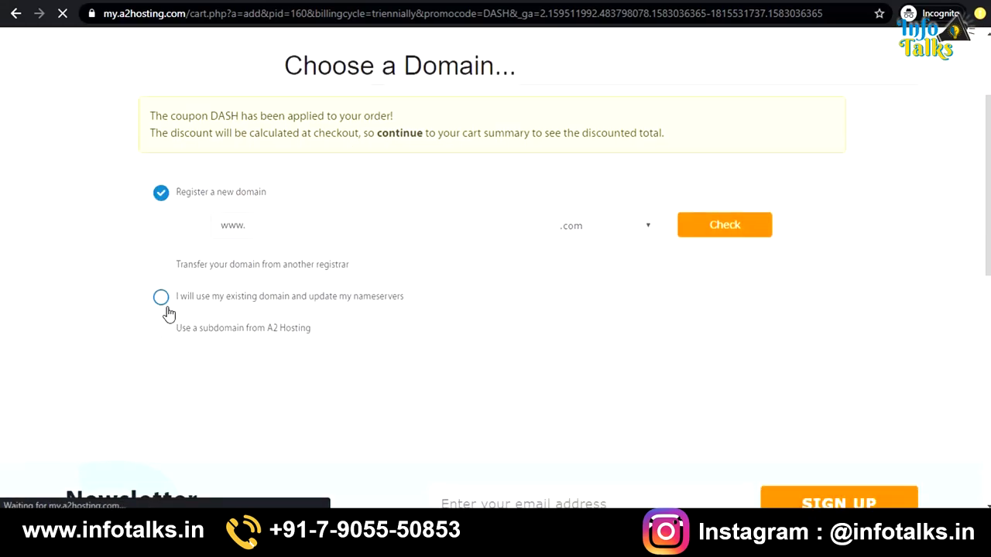
# Step: Use the A2 Hosting subdomain 'myname' (myname.a2hosted.com) for the hosting order
pyautogui.click(295, 229)
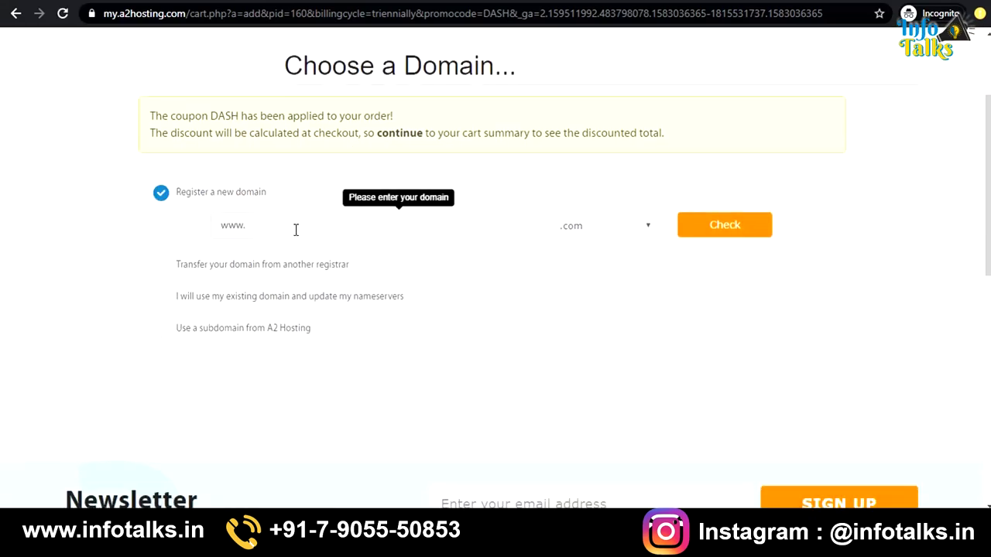
pyautogui.click(161, 335)
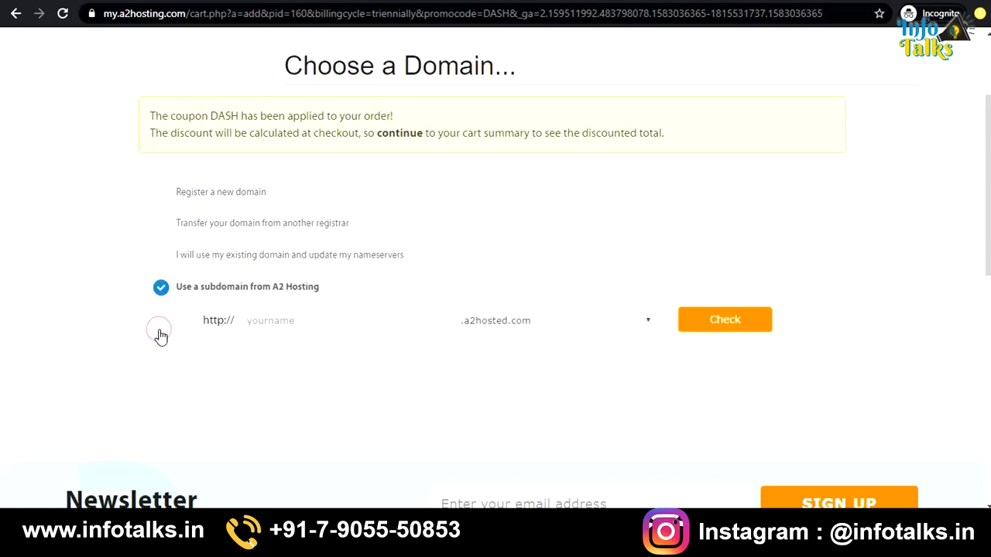
pyautogui.click(305, 326)
pyautogui.write('myname')
pyautogui.press('Return')
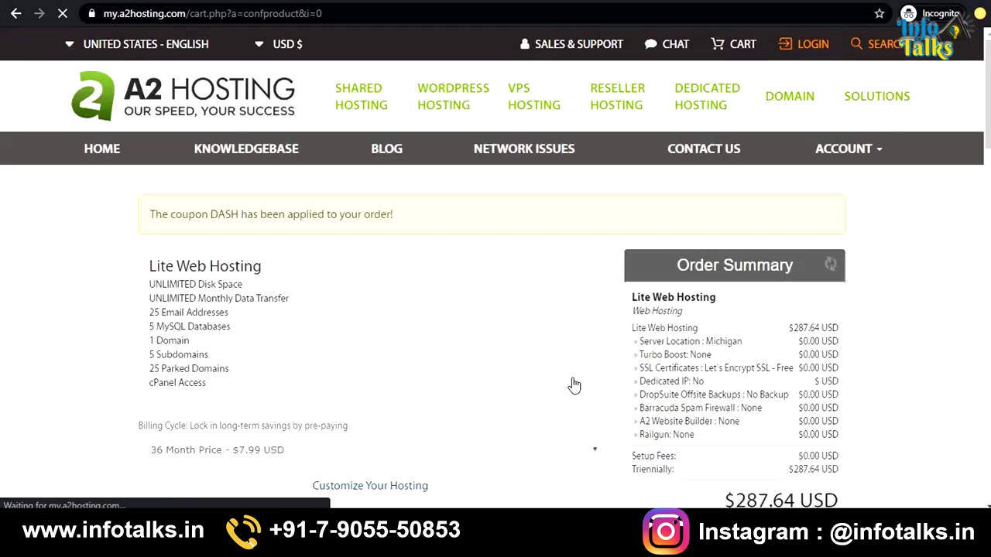
# Step: Switch the Lite Web Hosting billing cycle to 12 Month Price - $8.99 USD and continue
pyautogui.scroll(-1, 461, 379)
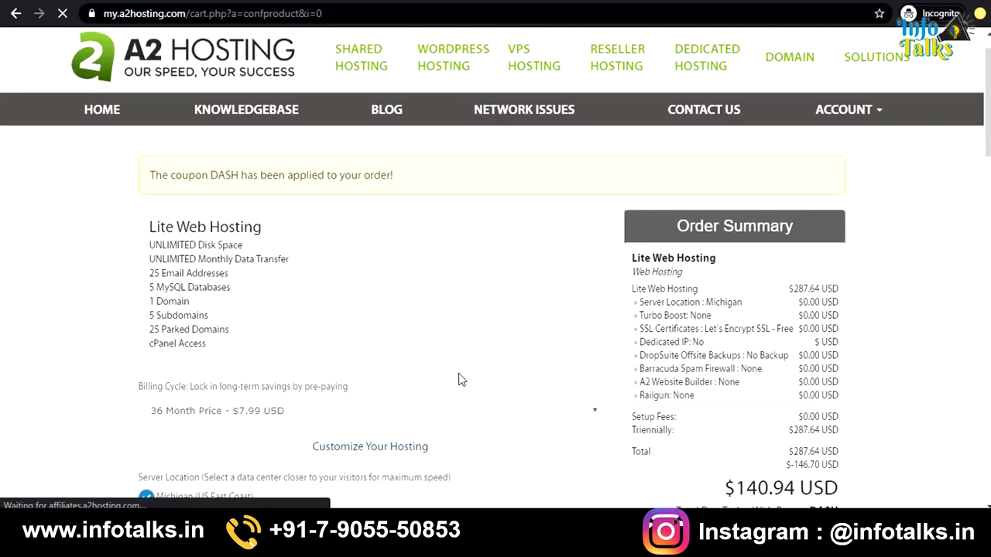
pyautogui.scroll(-1, 461, 380)
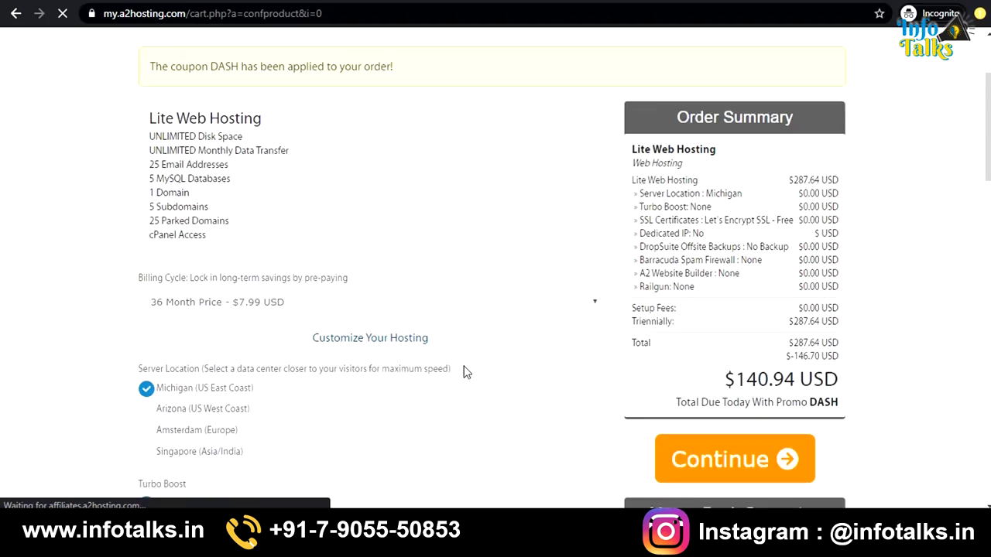
pyautogui.click(325, 305)
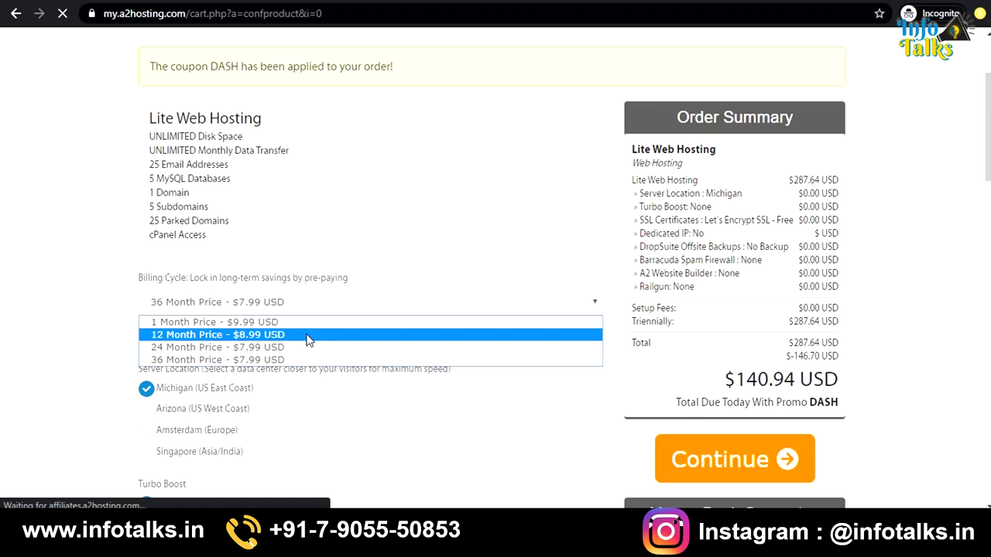
pyautogui.click(307, 334)
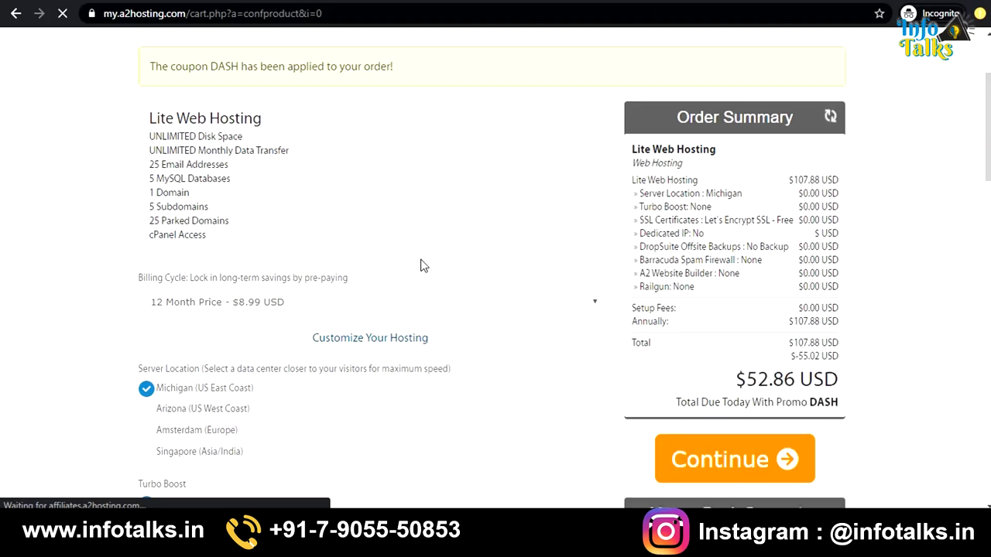
pyautogui.scroll(-3, 420, 265)
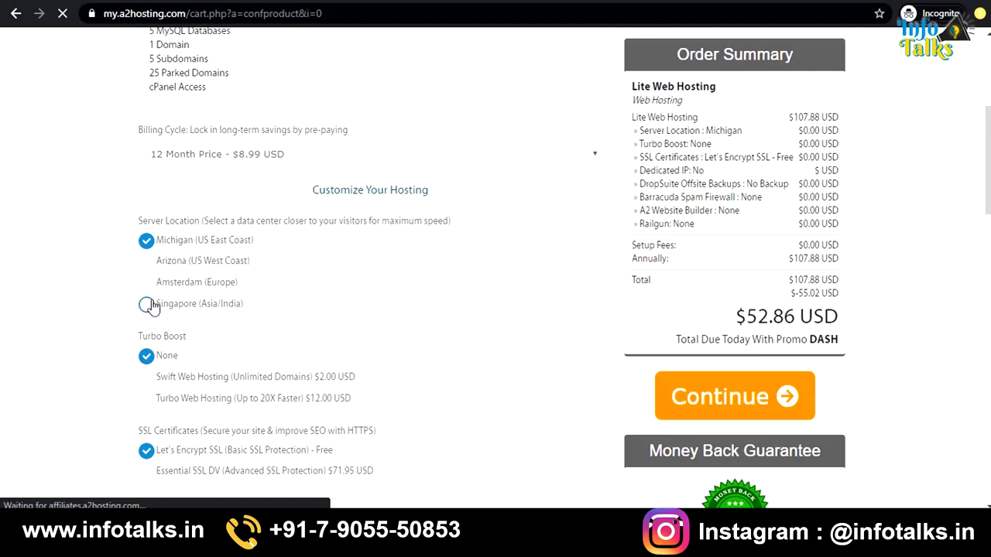
pyautogui.scroll(-3, 341, 290)
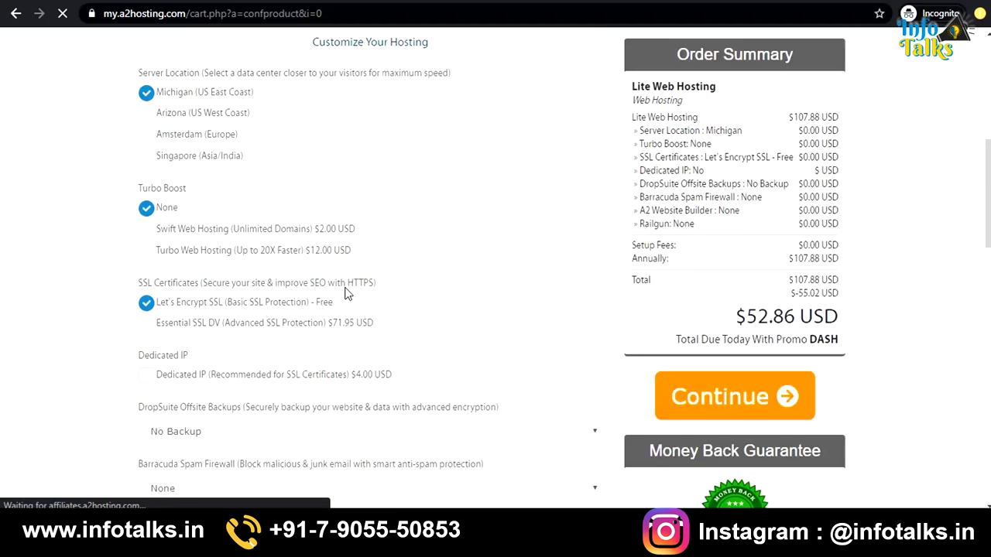
pyautogui.scroll(-5, 346, 292)
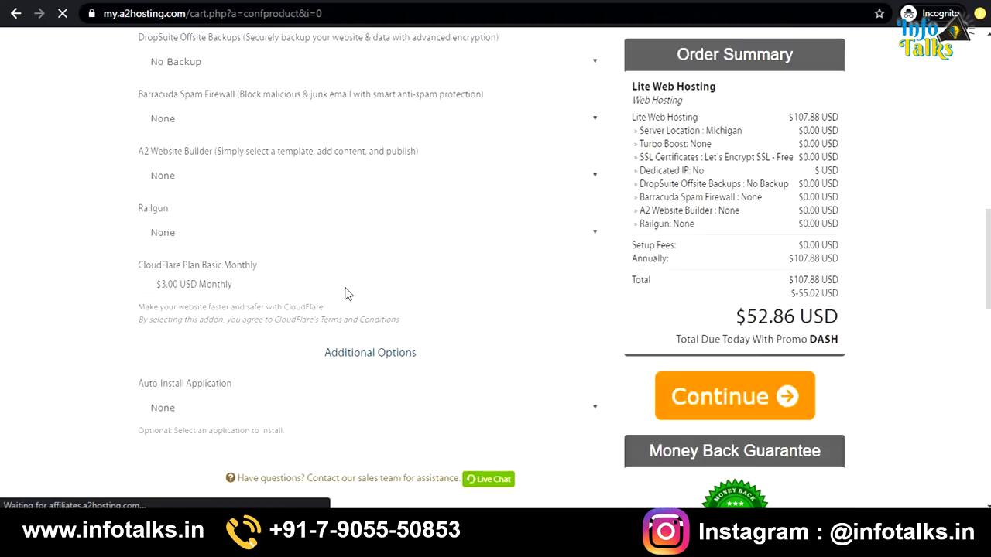
pyautogui.scroll(-1, 346, 293)
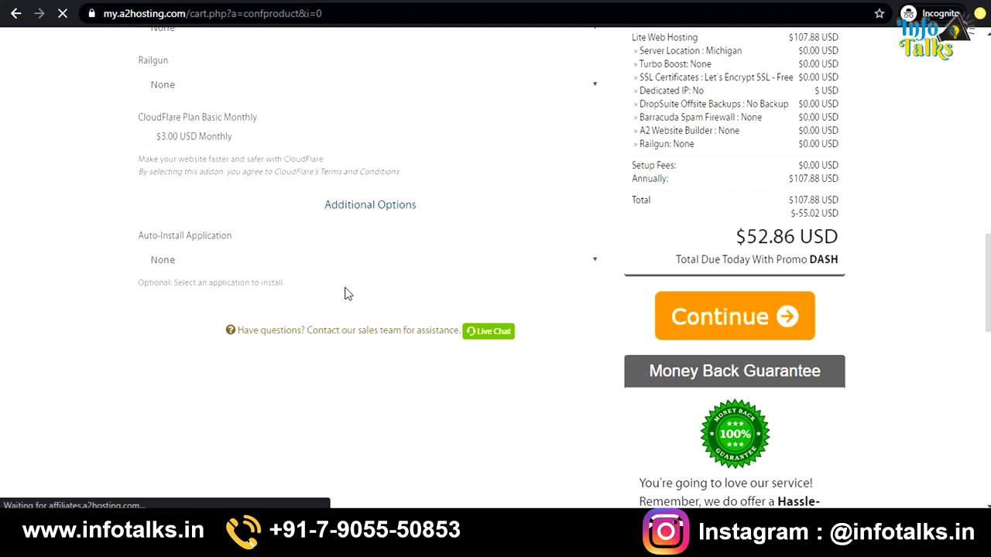
pyautogui.scroll(7, 372, 303)
pyautogui.scroll(-5, 403, 316)
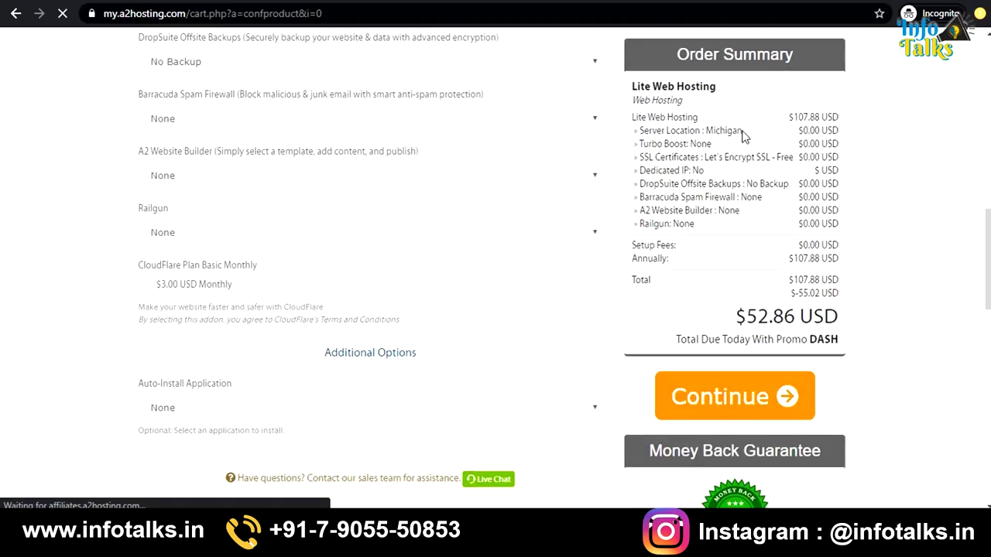
pyautogui.click(706, 415)
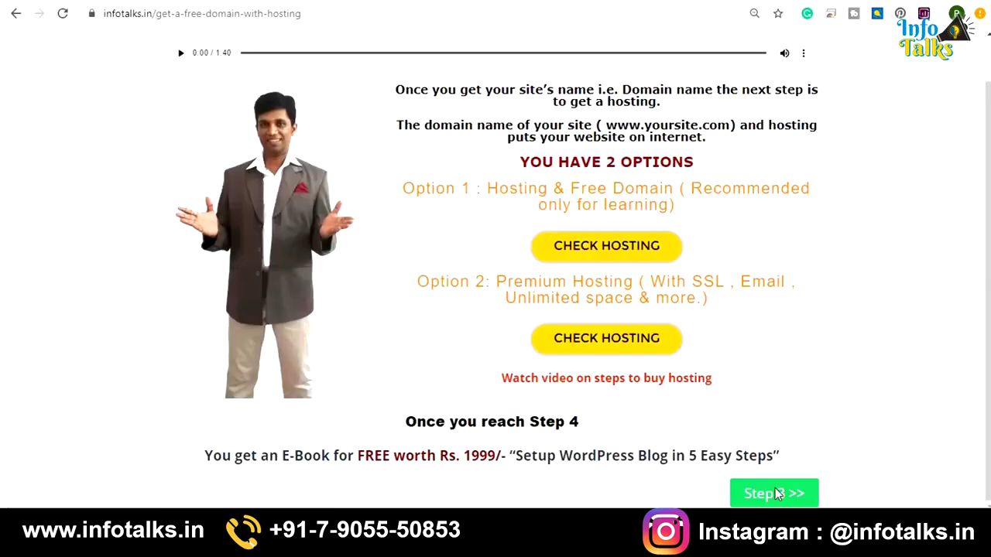
# Step: Go on to Step 3 of the infotalks guide
pyautogui.click(776, 494)
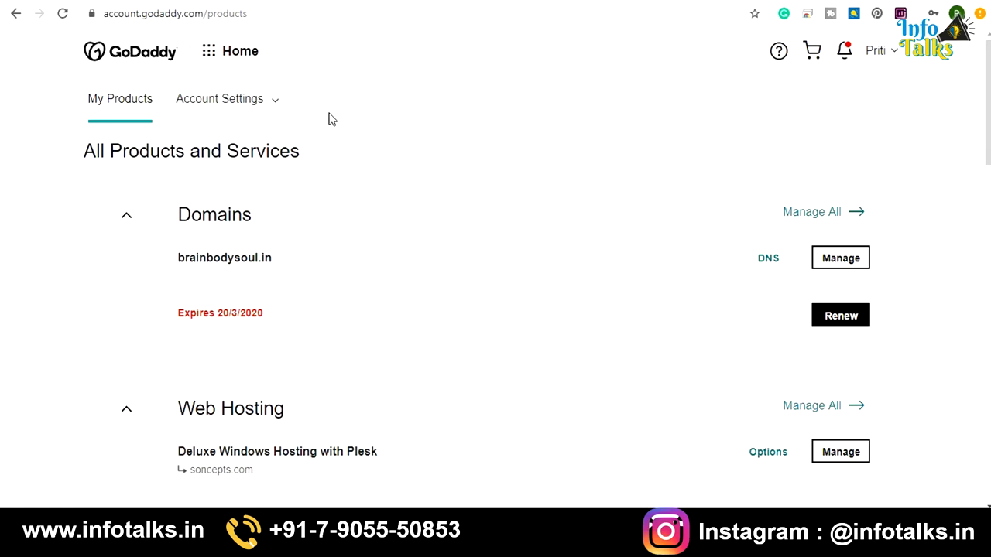
# Step: Open DNS management for brainbodysoul.in and locate its custom Nameservers section
pyautogui.moveTo(177, 260); pyautogui.dragTo(276, 275)
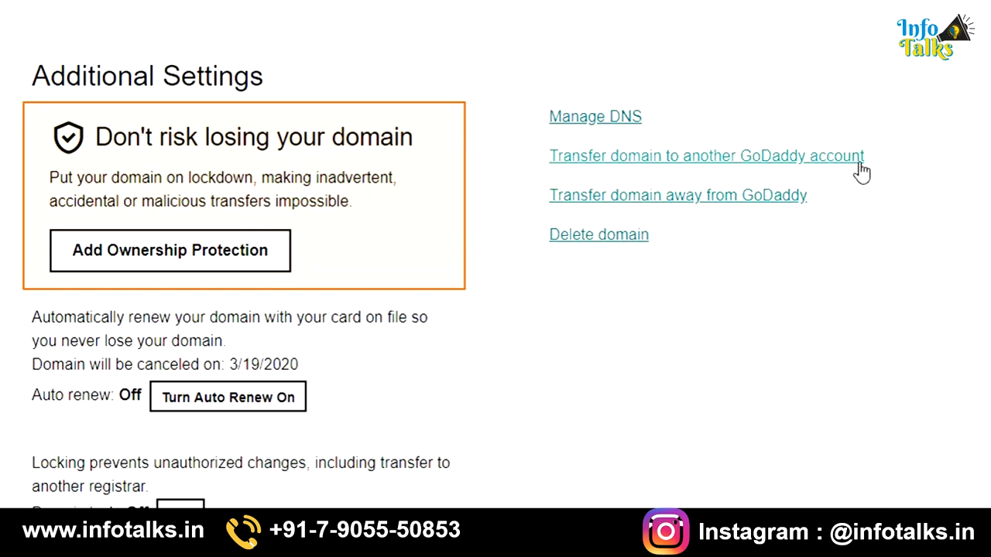
pyautogui.scroll(6, 860, 170)
pyautogui.scroll(-6, 860, 170)
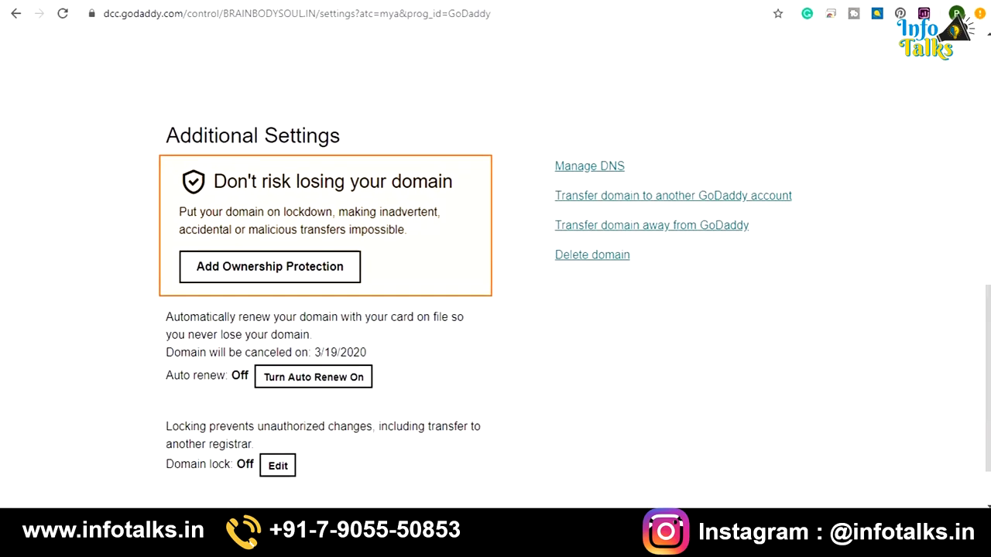
pyautogui.click(589, 165)
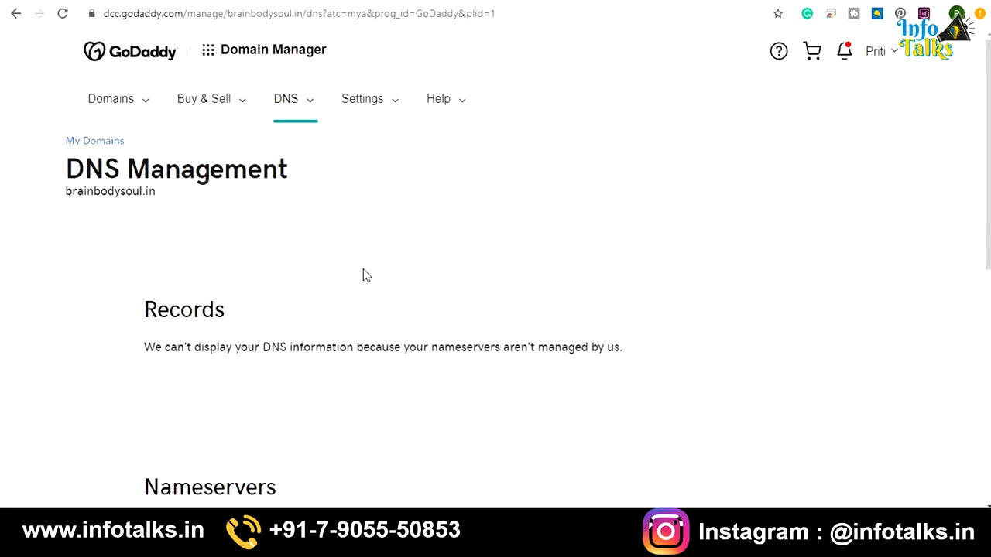
pyautogui.scroll(-3, 364, 274)
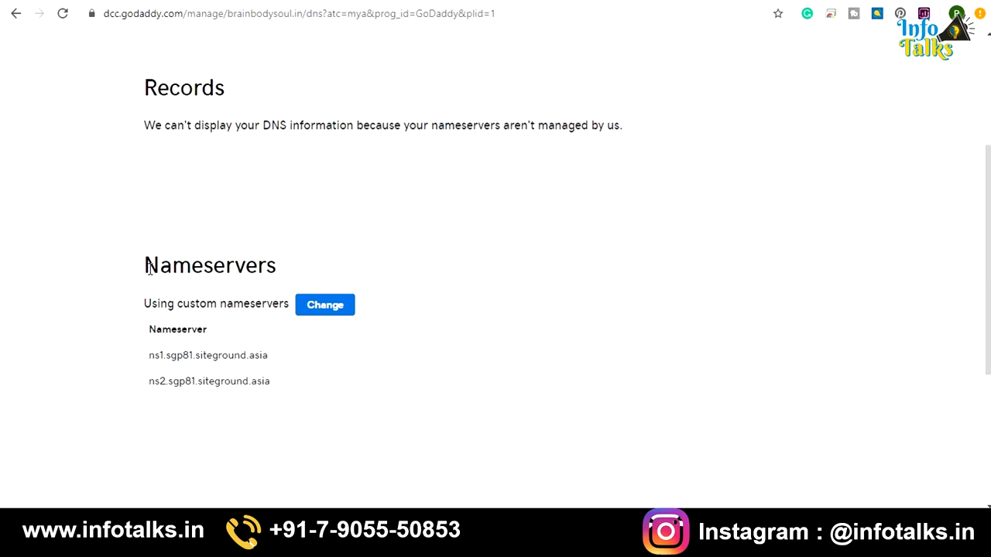
pyautogui.moveTo(145, 263); pyautogui.dragTo(294, 268)
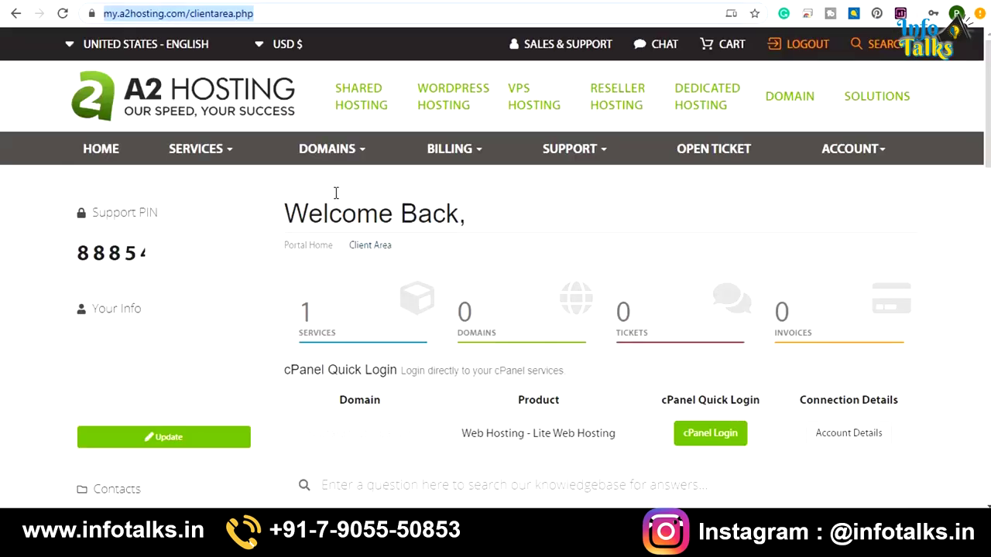
# Step: Show the A2 Hosting account's connection details and select the ns1.a2hosting.com nameserver
pyautogui.click(853, 438)
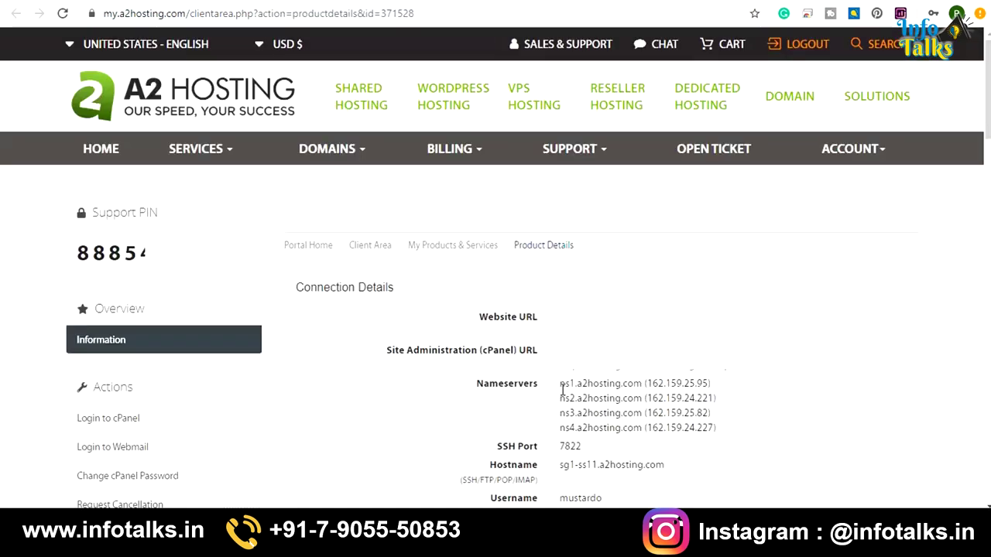
pyautogui.moveTo(560, 383); pyautogui.dragTo(726, 433)
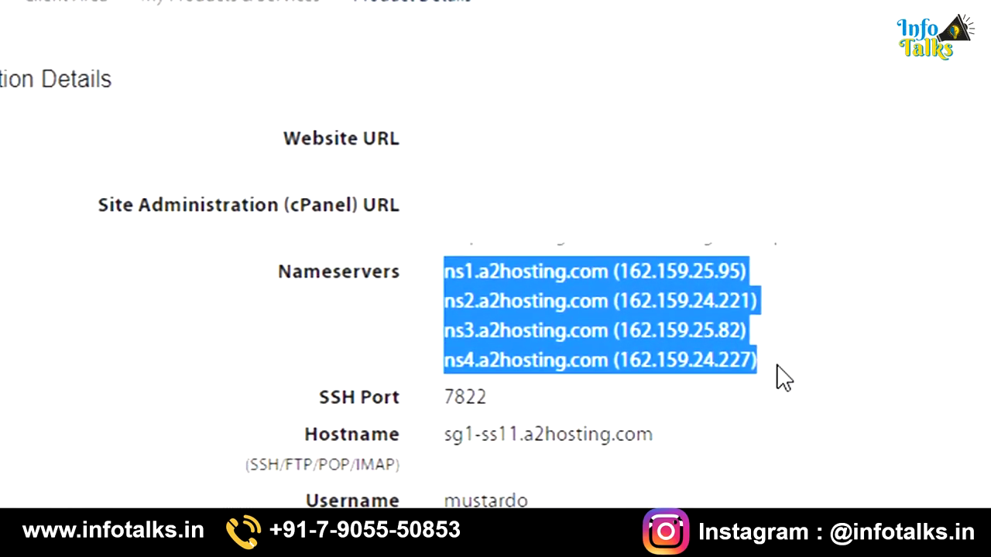
pyautogui.moveTo(612, 274); pyautogui.dragTo(431, 291)
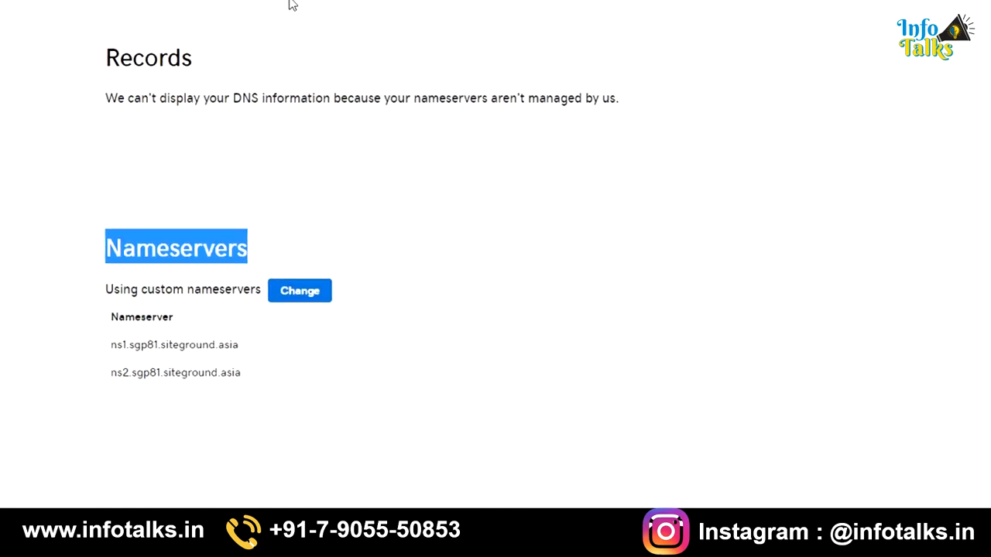
pyautogui.moveTo(162, 355); pyautogui.dragTo(166, 354)
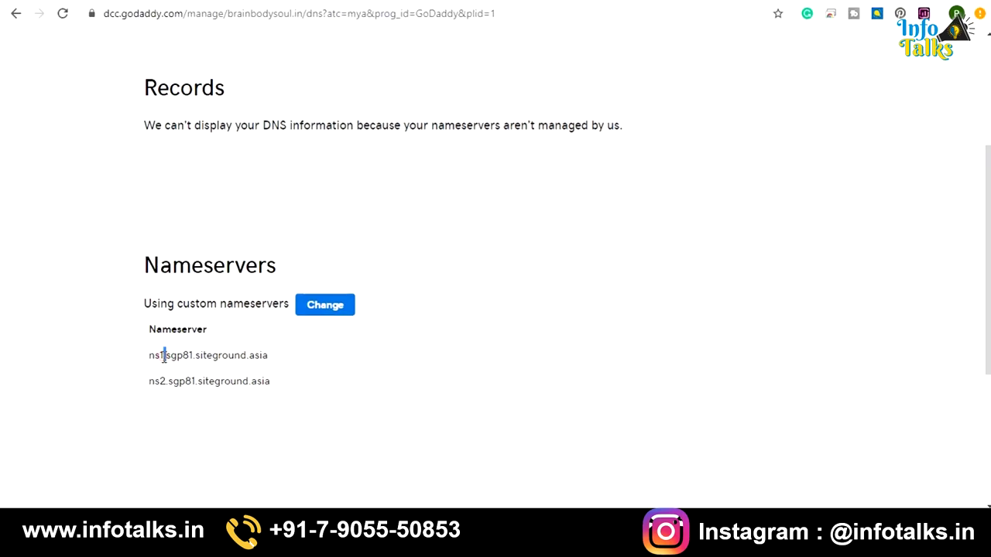
pyautogui.click(520, 3)
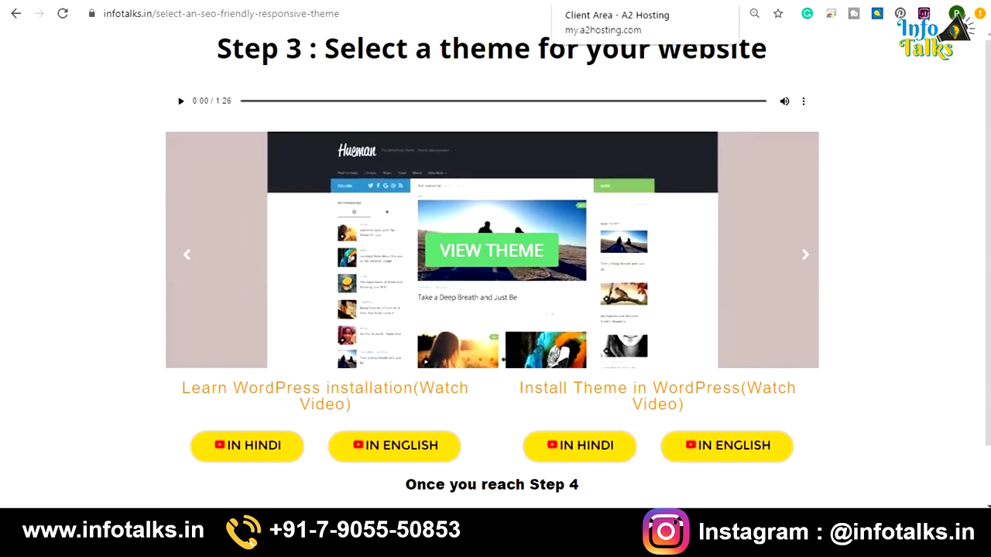
# Step: Log in to cPanel from the A2 Hosting client area and launch Softaculous's WordPress - A2 Optimized
pyautogui.click(611, 2)
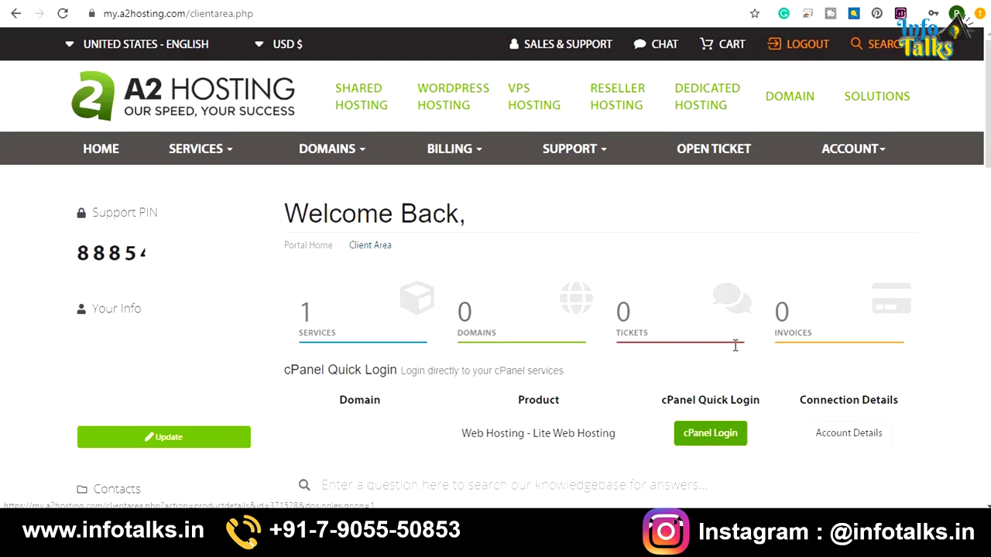
pyautogui.click(676, 19)
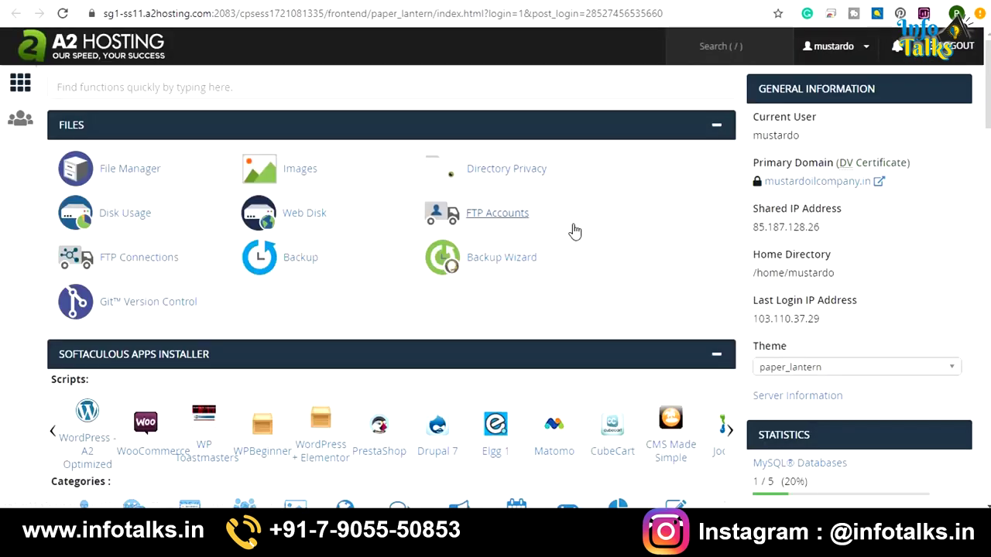
pyautogui.scroll(-5, 574, 232)
pyautogui.scroll(3, 569, 235)
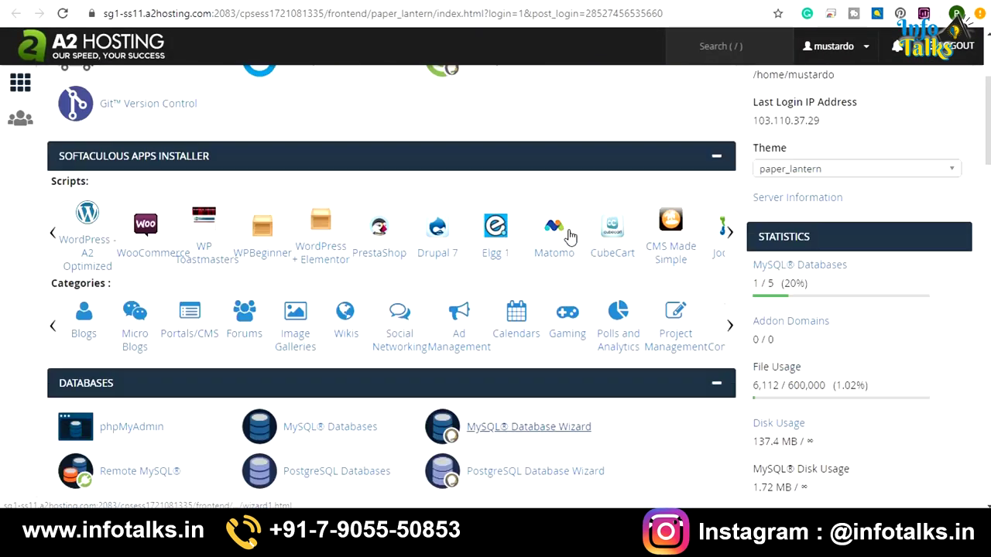
pyautogui.scroll(-4, 569, 234)
pyautogui.scroll(-5, 570, 237)
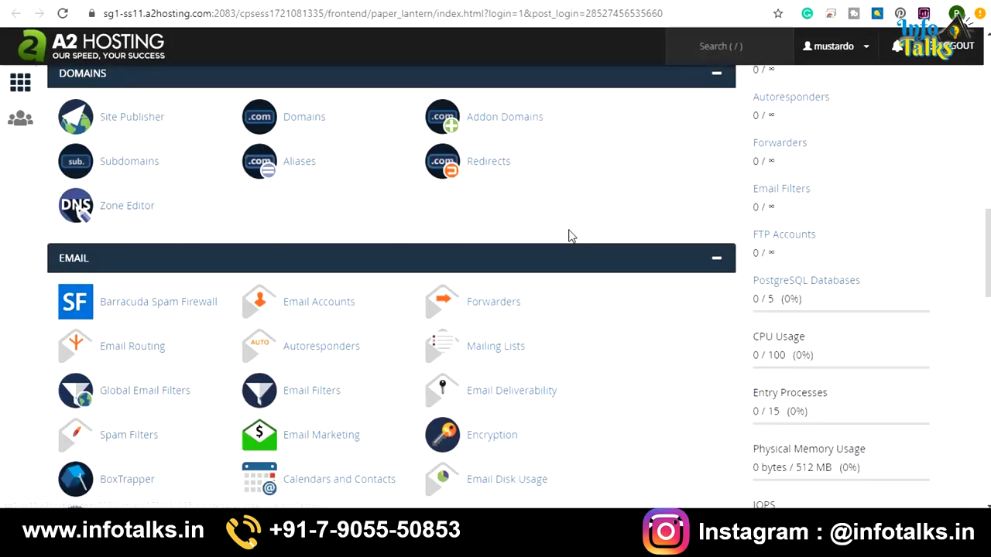
pyautogui.scroll(-3, 568, 235)
pyautogui.scroll(2, 568, 235)
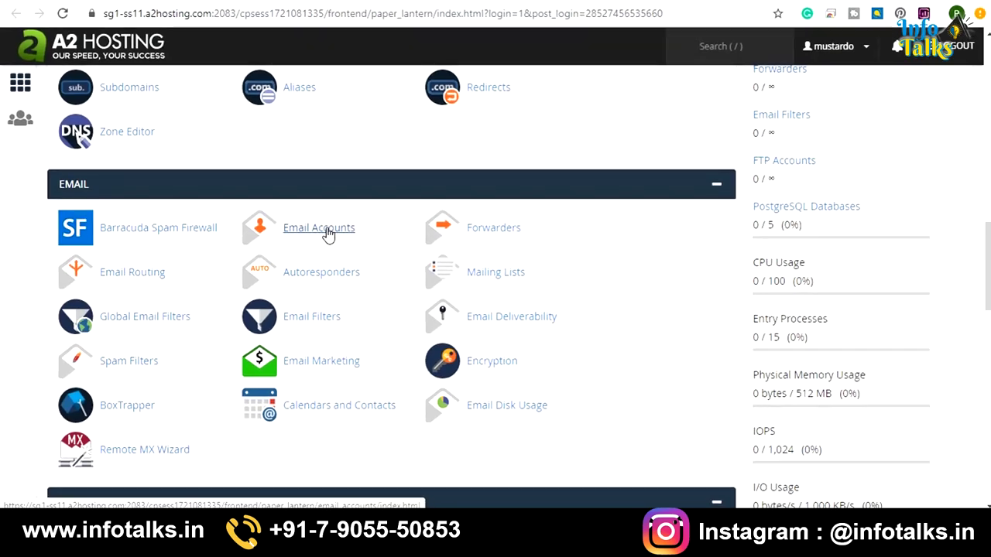
pyautogui.scroll(8, 328, 234)
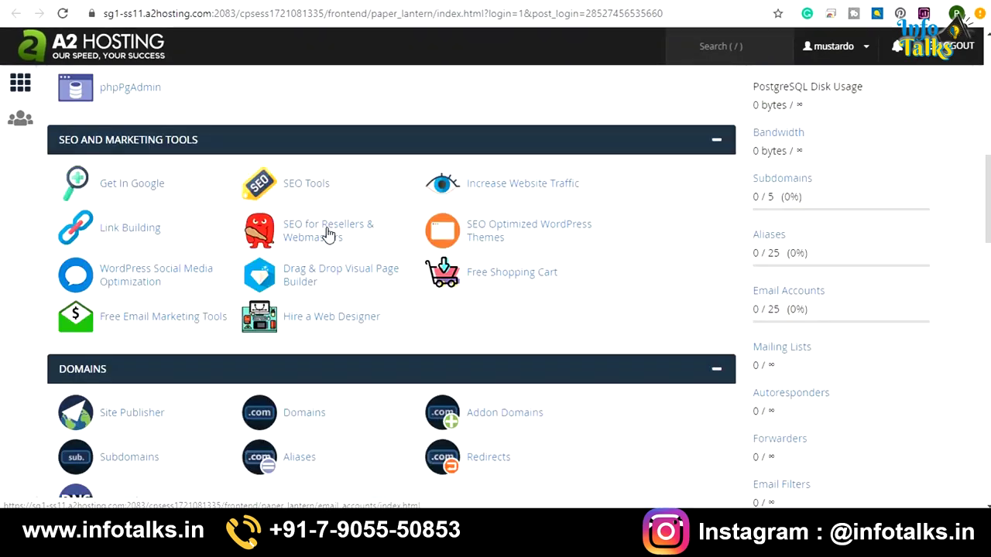
pyautogui.scroll(4, 329, 234)
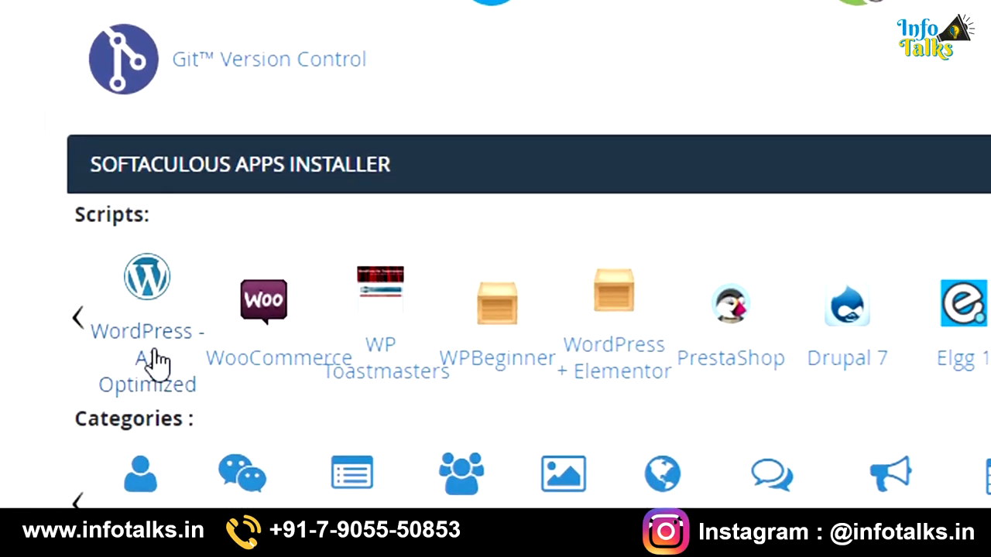
pyautogui.click(149, 370)
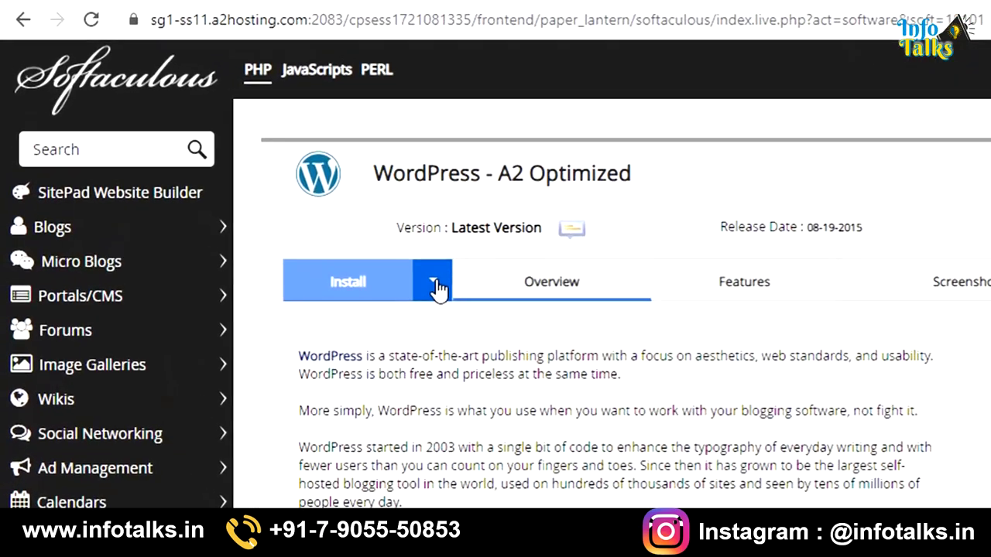
# Step: Quick Install WordPress on brainbodysoul.in with a new admin username, credentials and both plugins
pyautogui.click(436, 285)
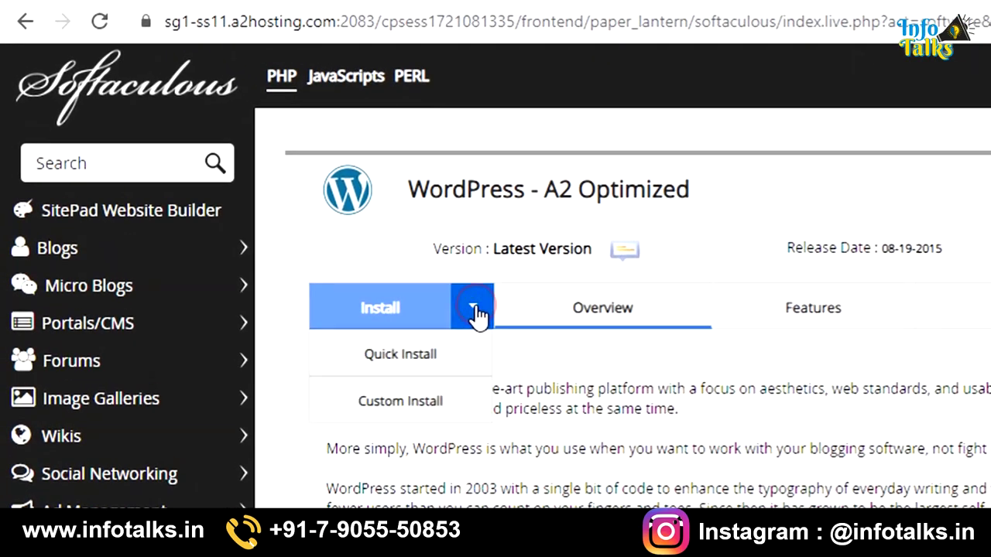
pyautogui.click(414, 356)
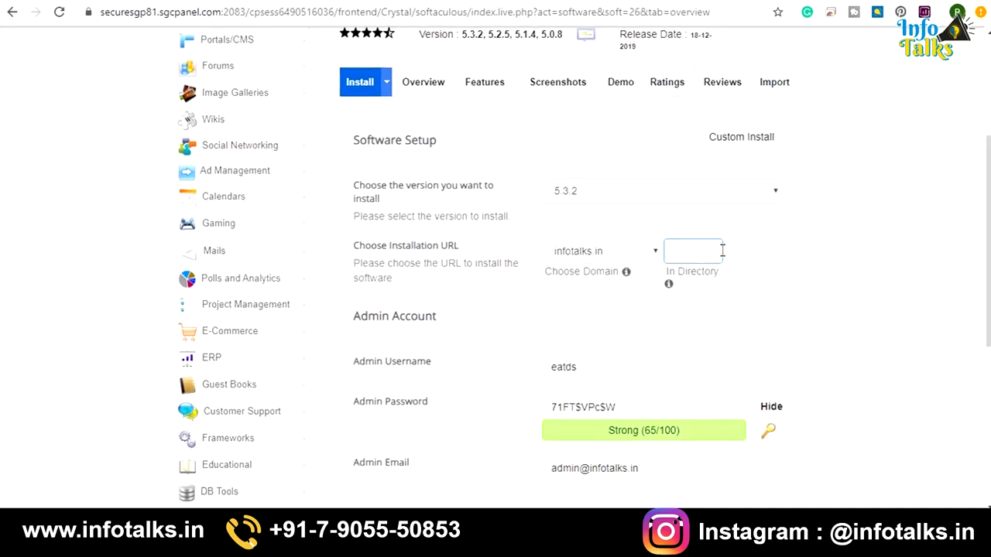
pyautogui.click(588, 367)
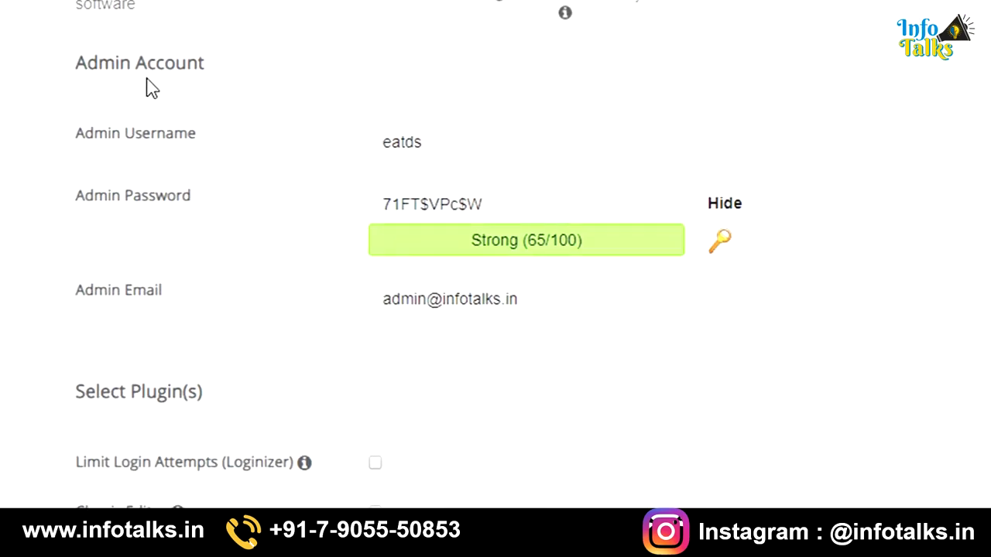
pyautogui.click(394, 147)
pyautogui.doubleClick(393, 147)
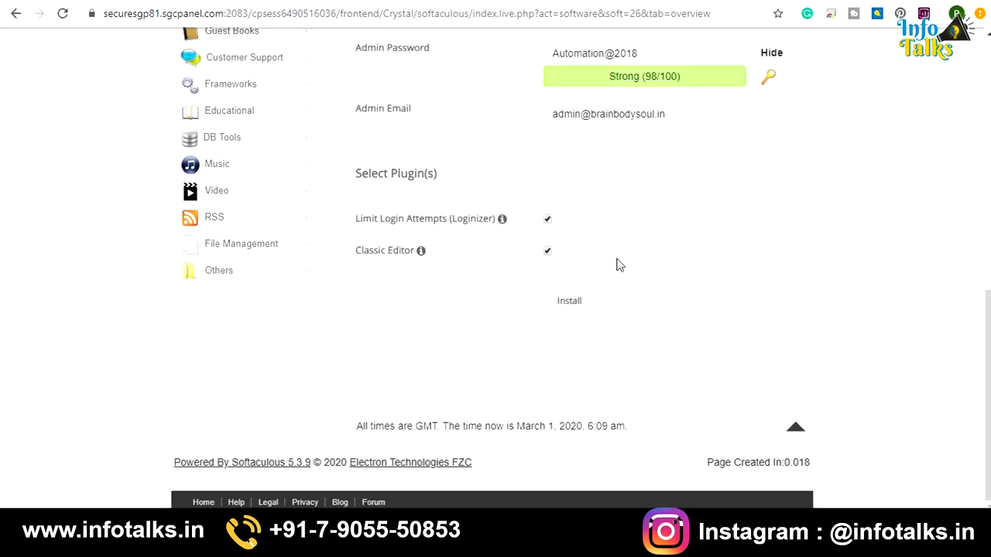
pyautogui.click(571, 302)
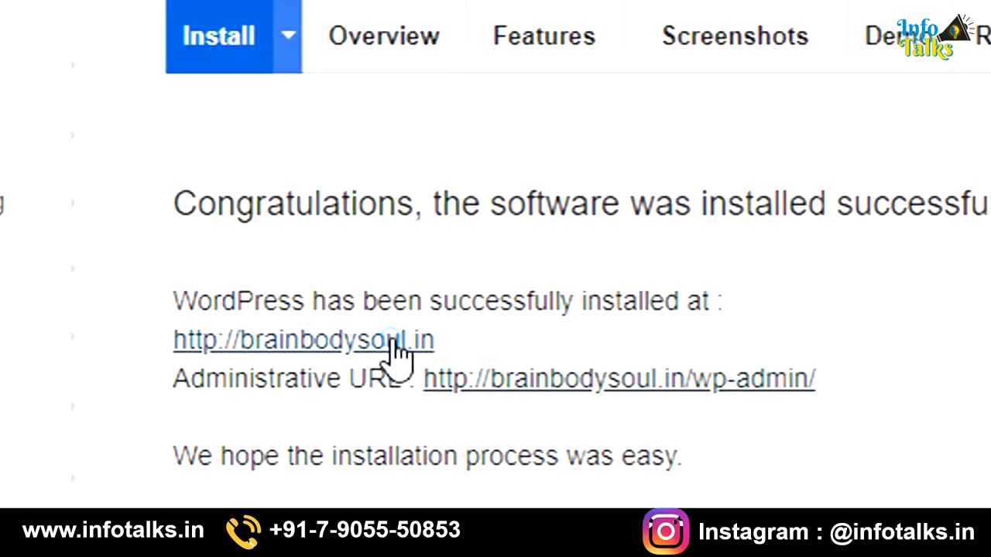
# Step: Bring up the link options for the new brainbodysoul.in site
pyautogui.rightClick(415, 362)
pyautogui.click(421, 368)
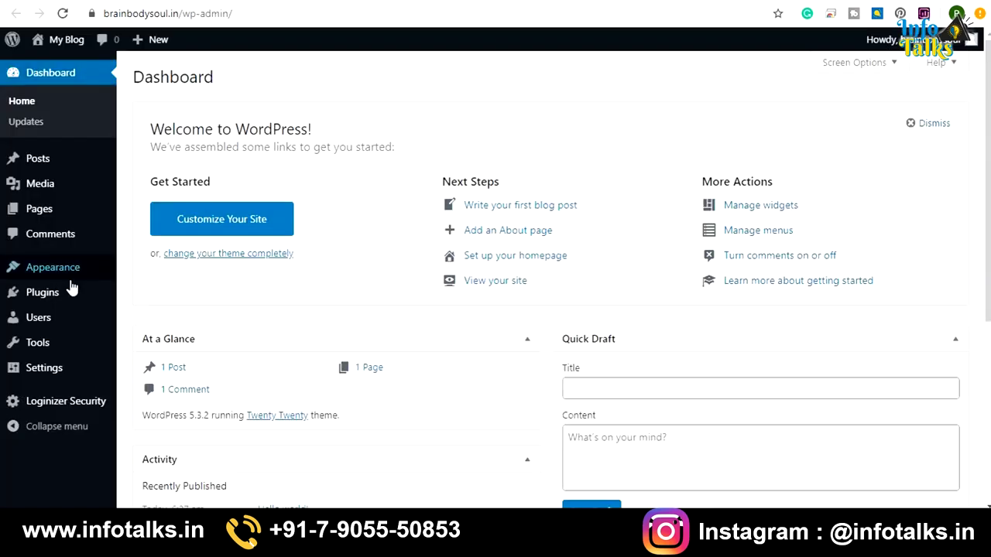
# Step: Go to Appearance > Themes, where Twenty Twenty is active, and begin adding a new theme
pyautogui.moveTo(71, 277)
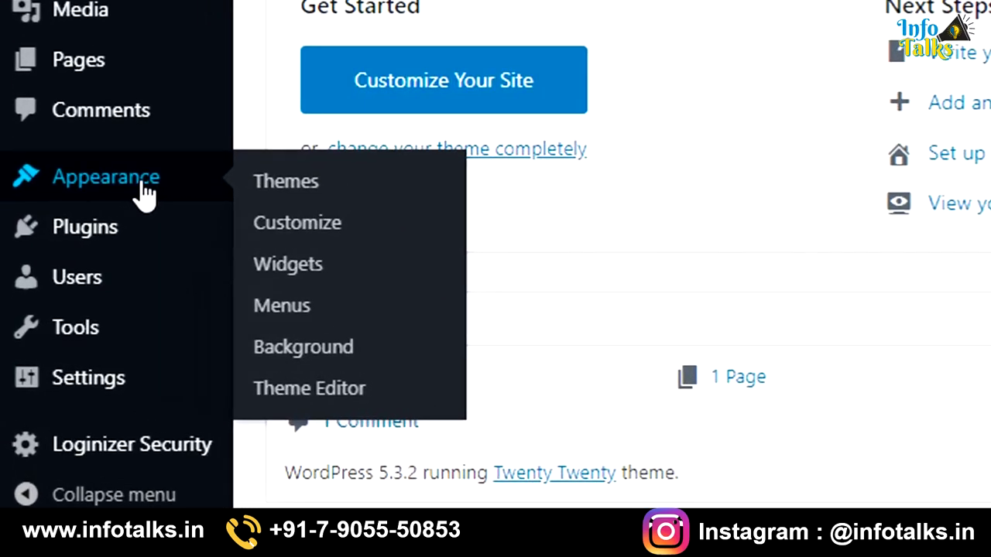
pyautogui.click(287, 190)
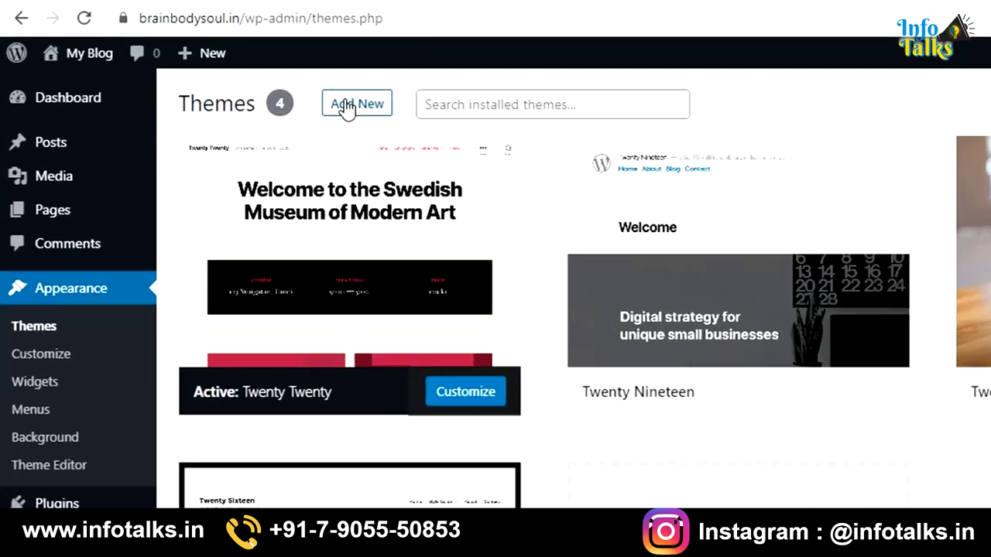
pyautogui.click(354, 110)
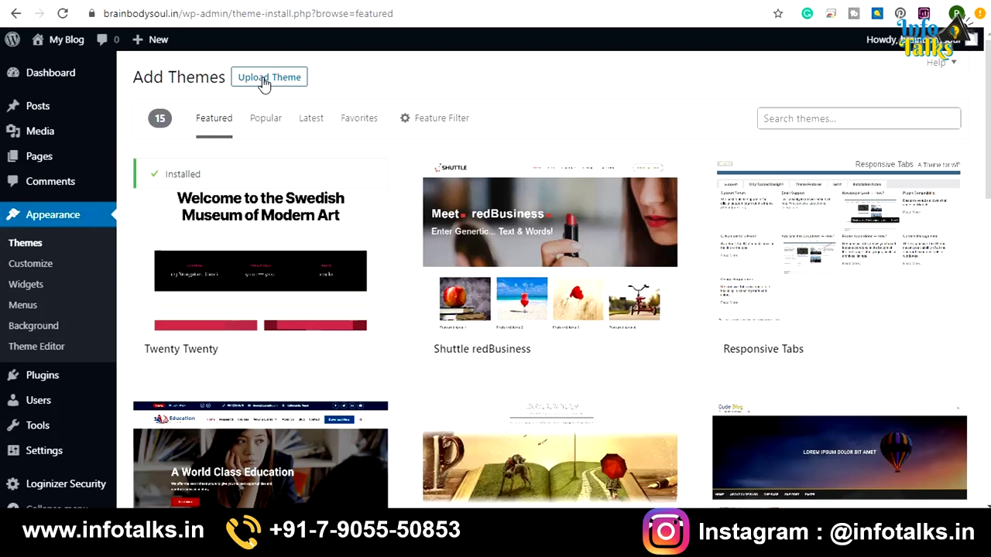
# Step: Find Astra in the WordPress theme directory, install it, and activate it
pyautogui.click(787, 118)
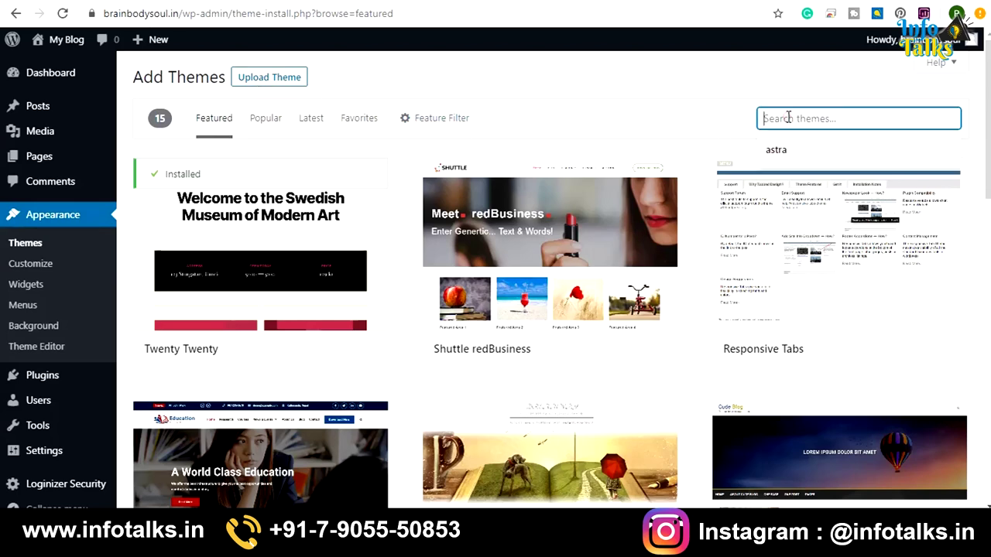
pyautogui.click(263, 77)
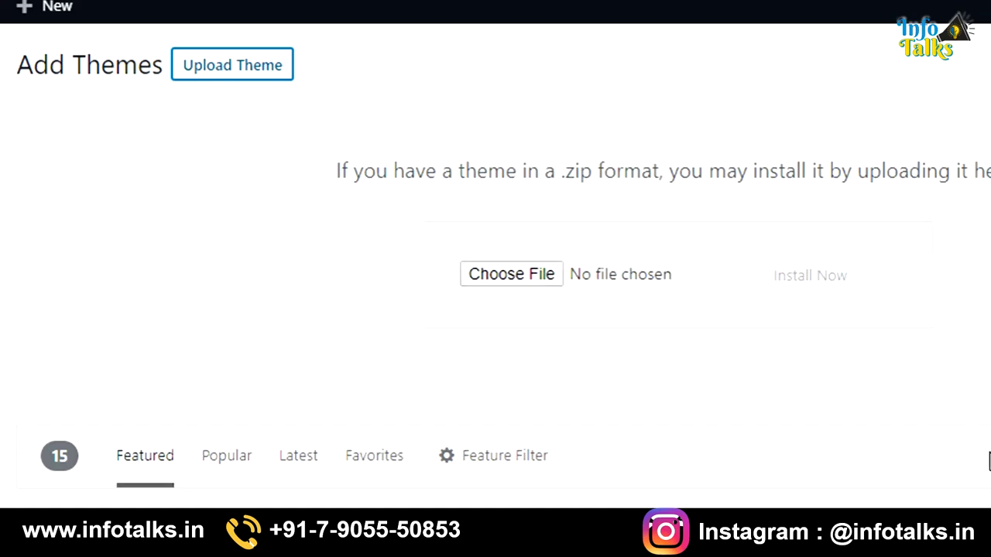
pyautogui.click(873, 372)
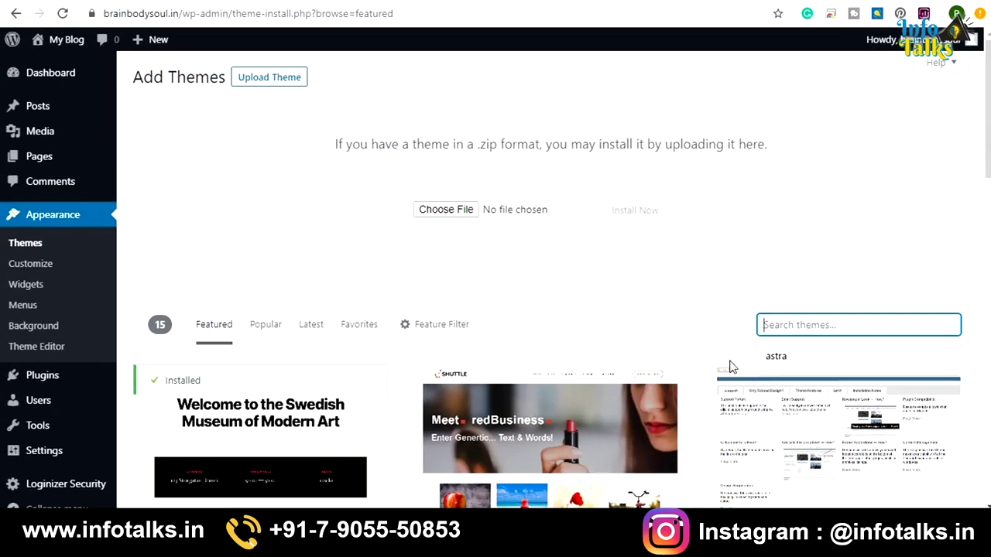
pyautogui.click(781, 352)
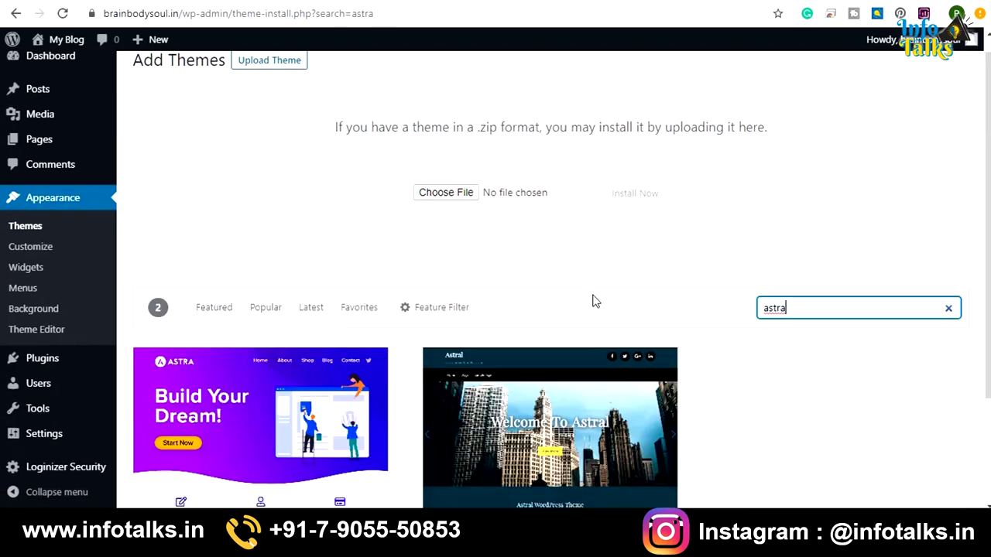
pyautogui.scroll(-2, 564, 258)
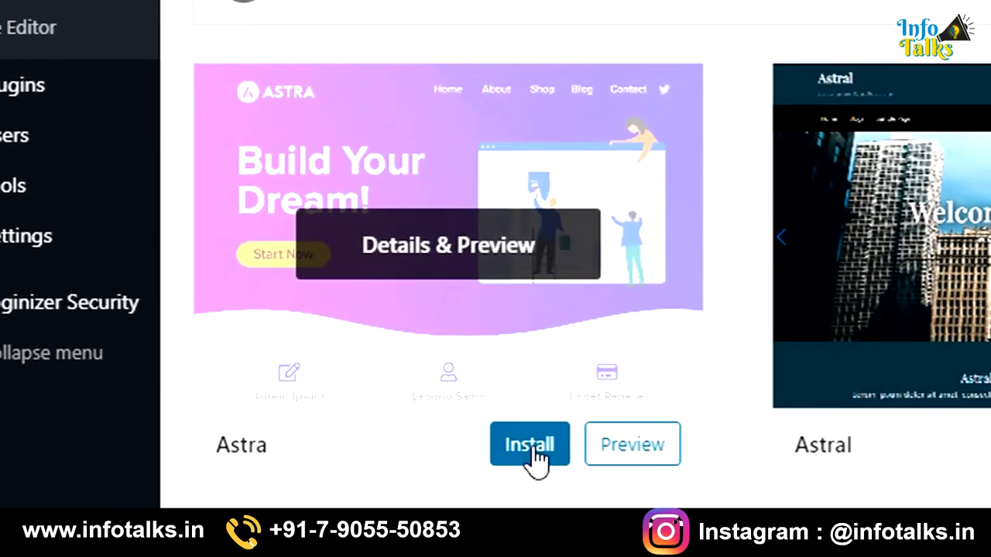
pyautogui.click(408, 425)
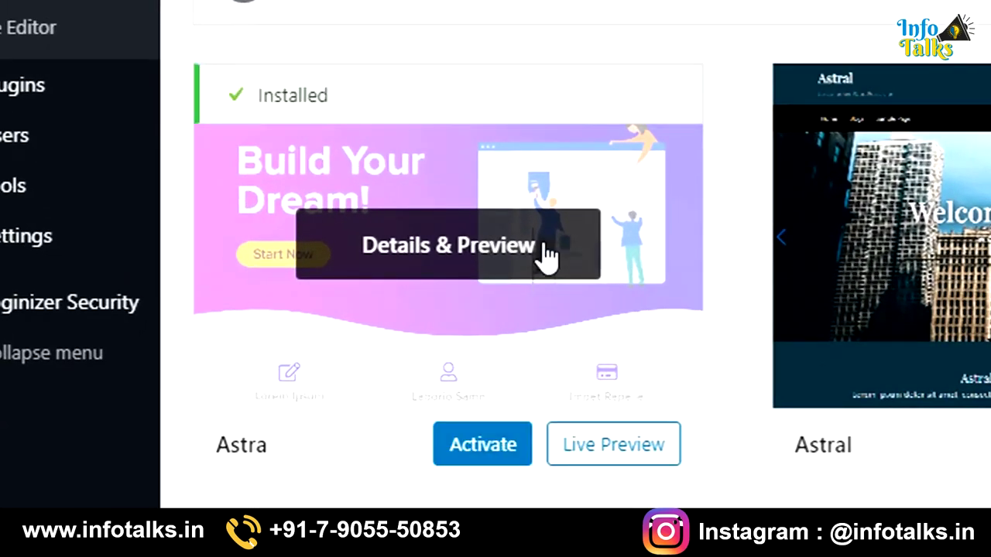
pyautogui.click(478, 454)
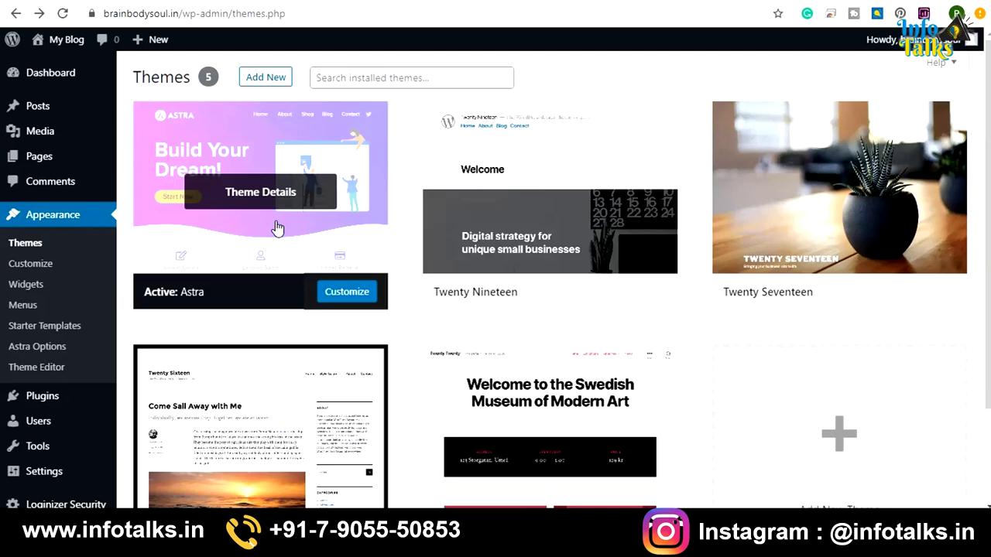
# Step: Open the Astra theme details and its Astra Options page, then look through the settings list
pyautogui.click(277, 228)
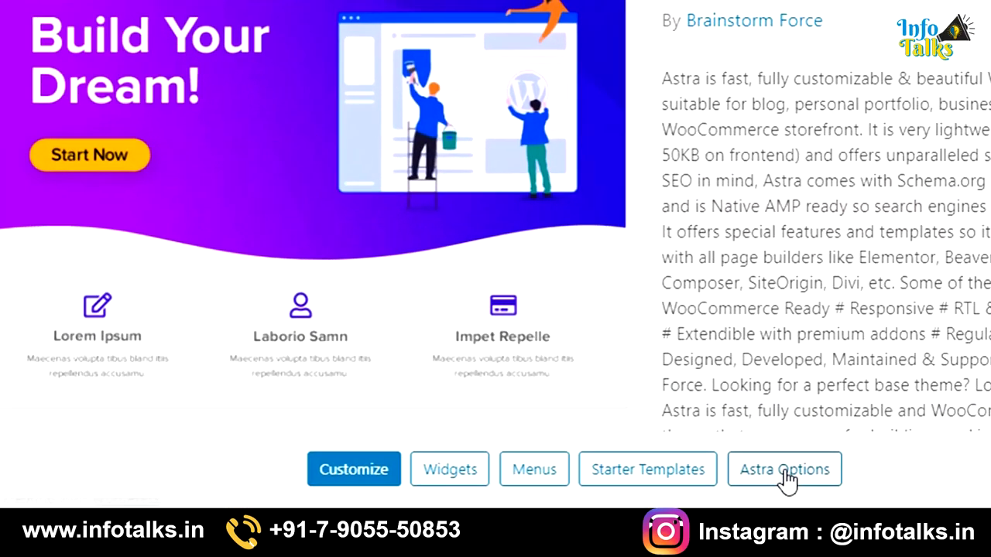
pyautogui.click(689, 479)
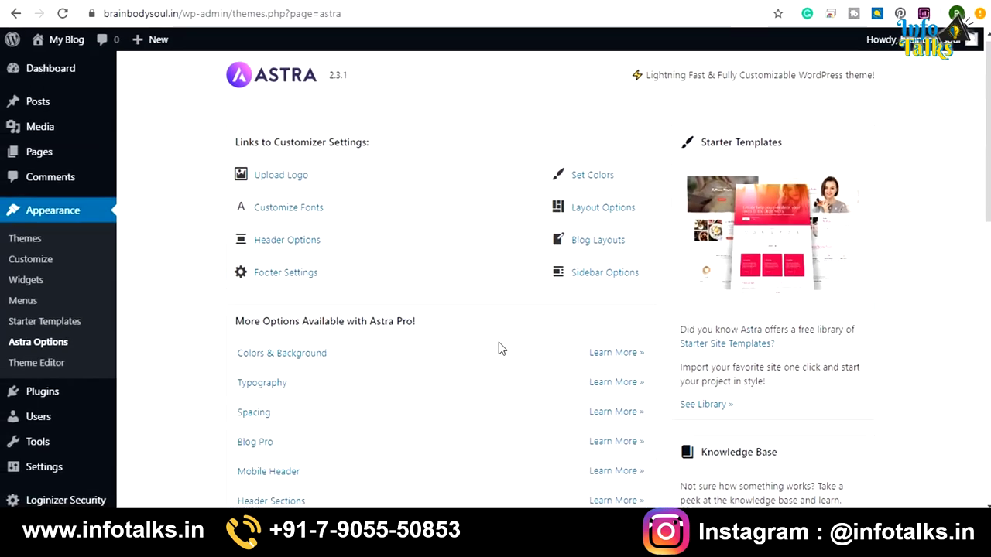
pyautogui.scroll(-3, 498, 342)
pyautogui.scroll(-1, 499, 342)
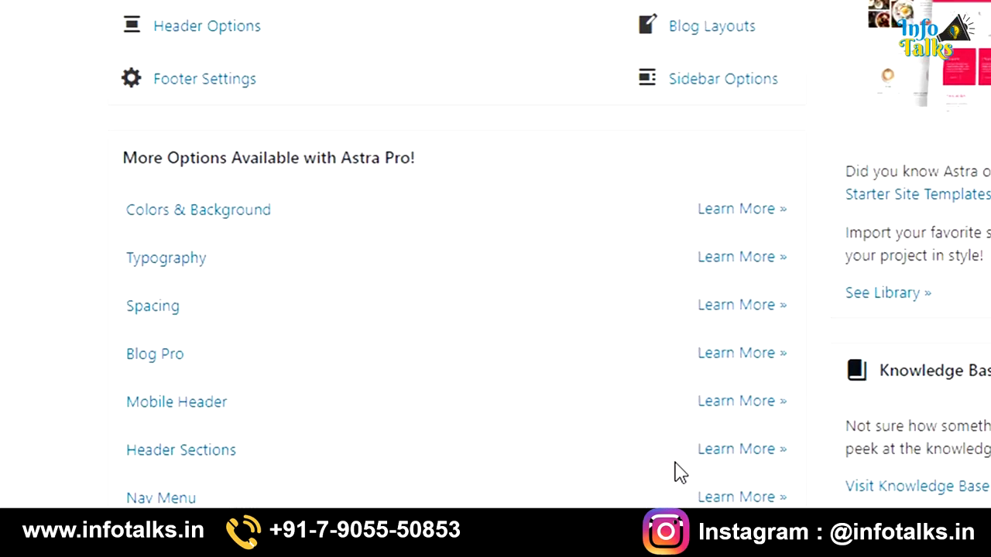
pyautogui.scroll(-3, 619, 461)
pyautogui.scroll(8, 619, 461)
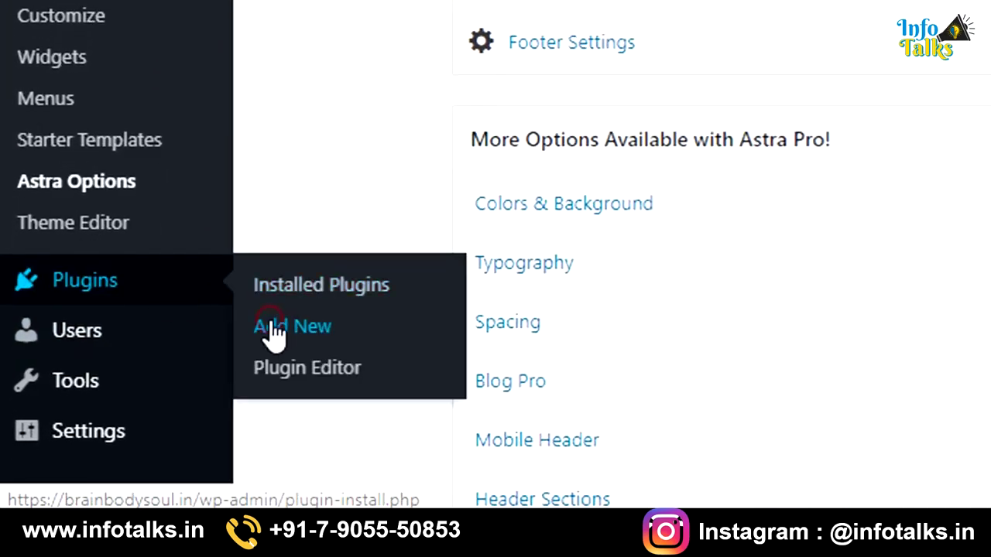
# Step: Add the Astra Pro addon under Plugins > Add New, then return to the Astra theme details
pyautogui.click(272, 328)
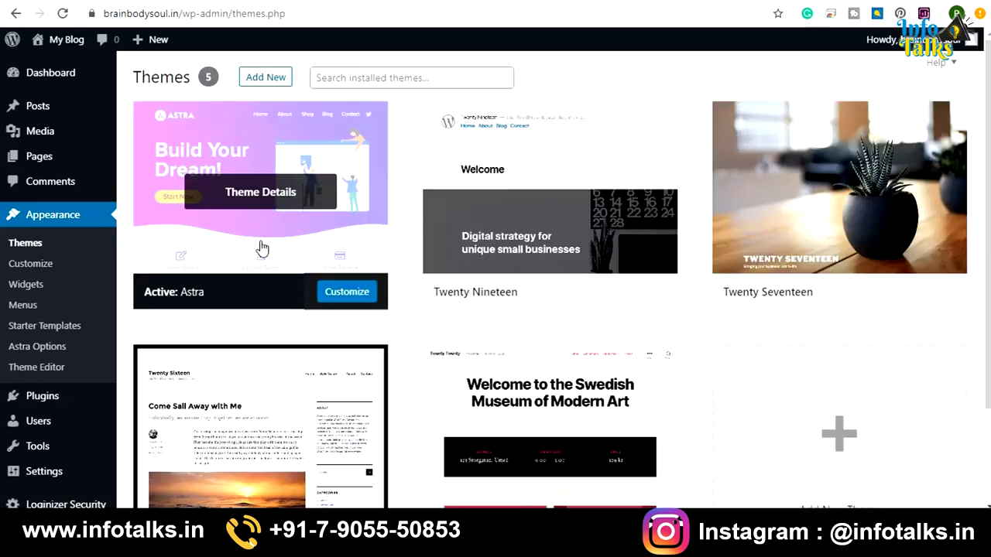
pyautogui.click(273, 199)
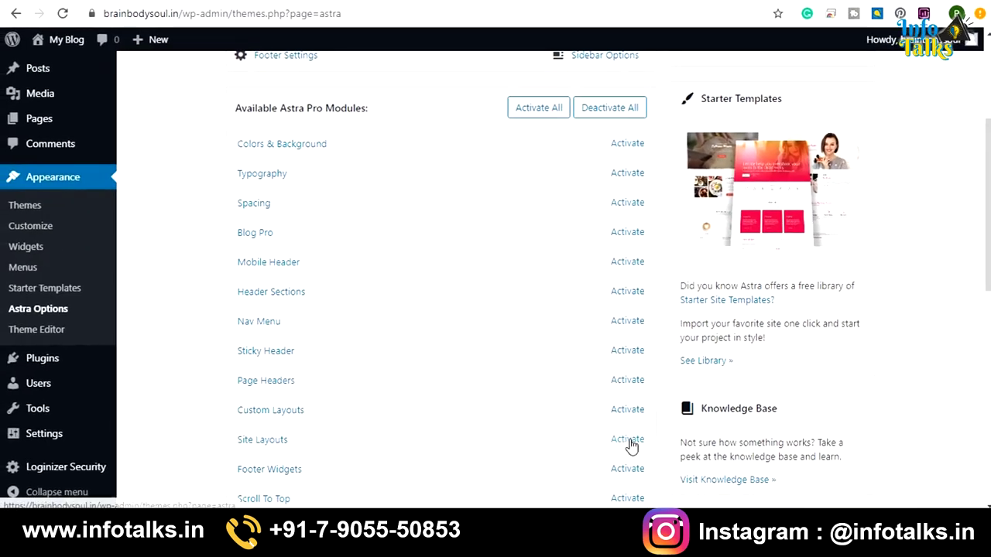
# Step: Activate the Site Layouts module and go to Appearance > Starter Templates
pyautogui.click(631, 445)
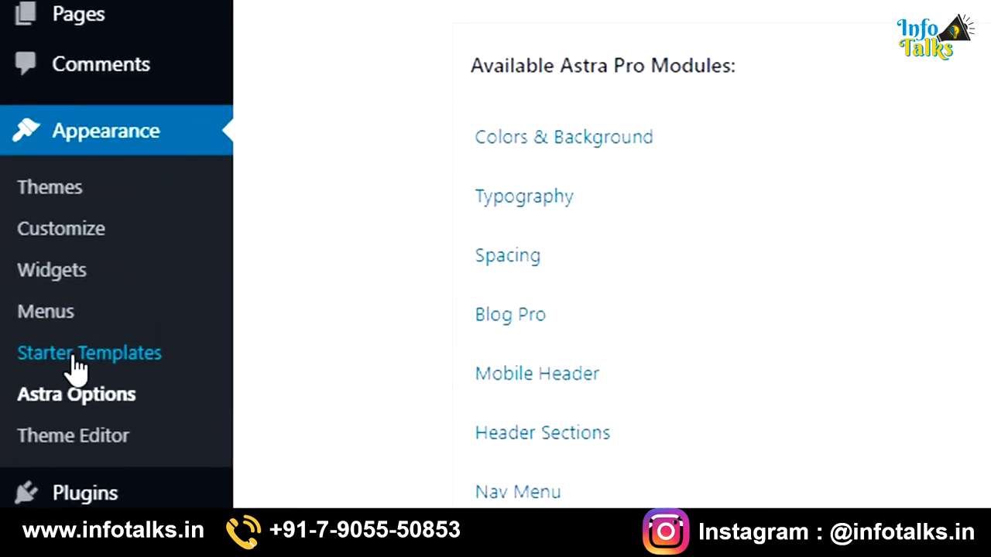
pyautogui.click(75, 357)
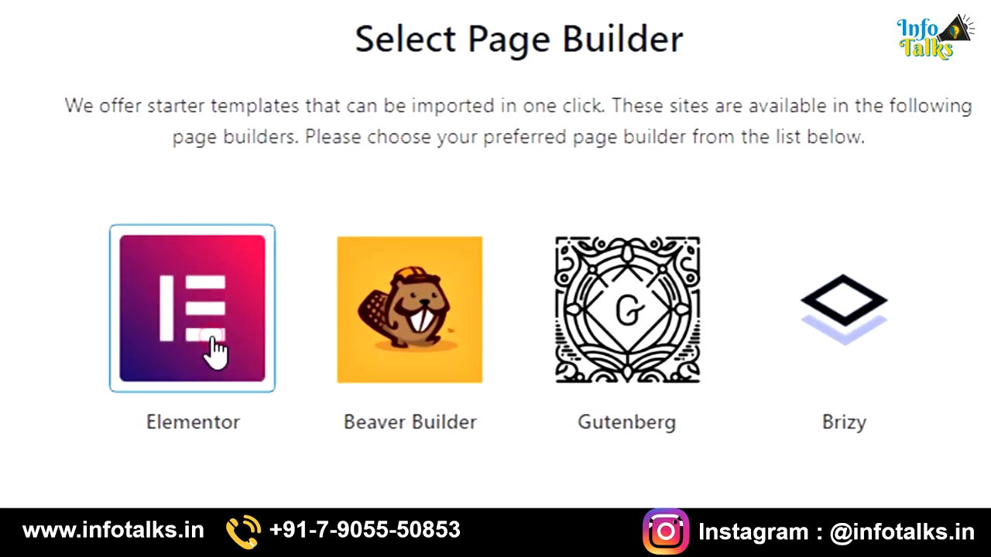
# Step: Pick Elementor, search templates for 'health', and open the Nutritionist template
pyautogui.click(395, 350)
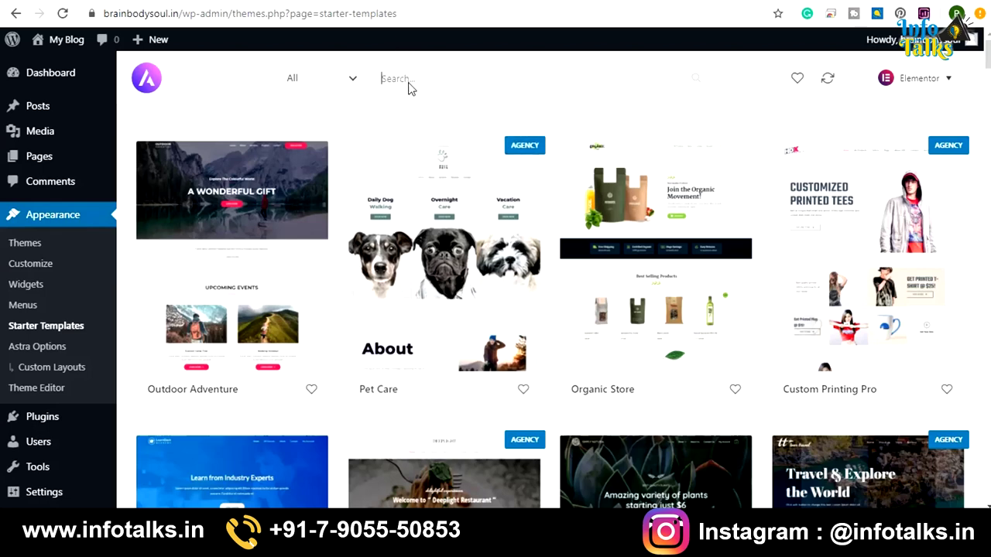
pyautogui.write('health')
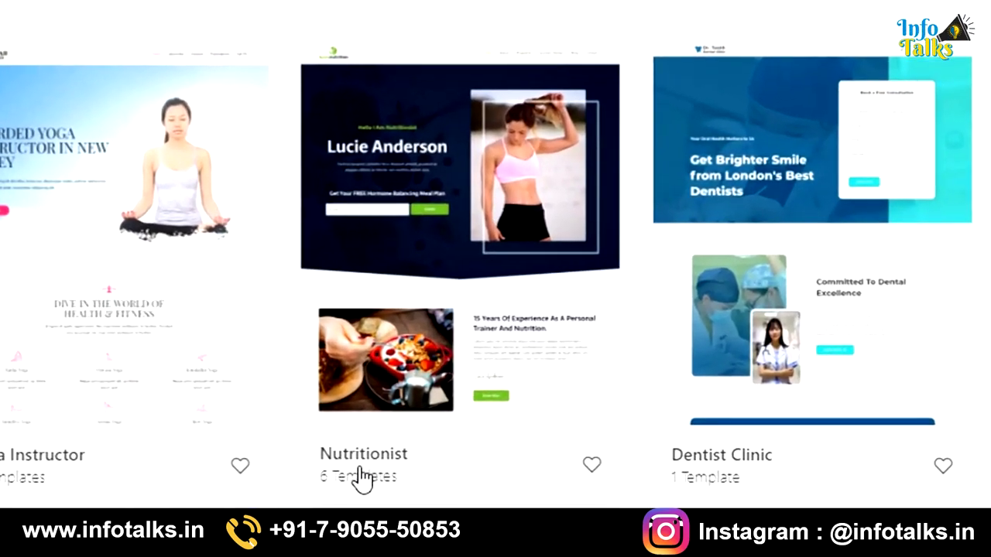
pyautogui.click(442, 298)
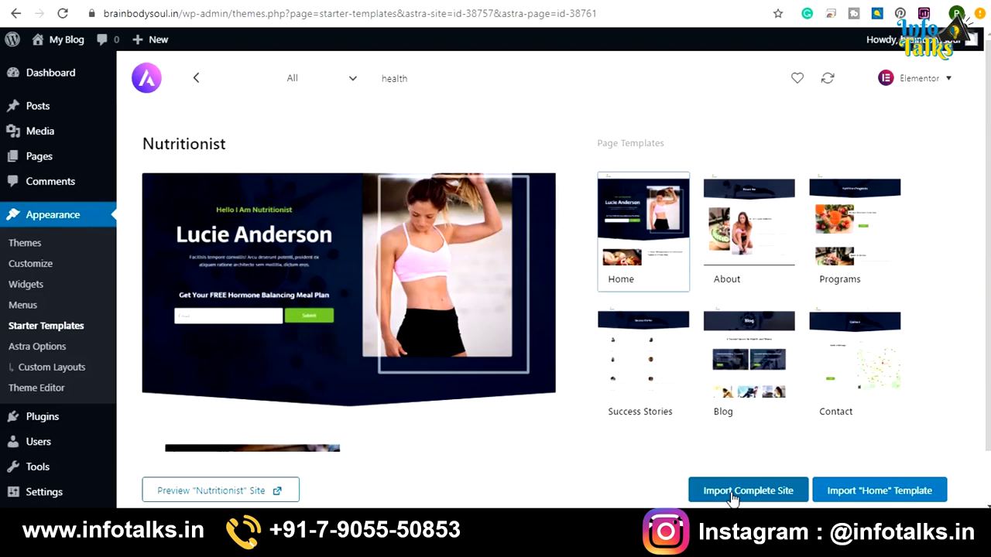
# Step: Import the full Nutritionist site and look through the live brainbodysoul.in homepage
pyautogui.click(731, 495)
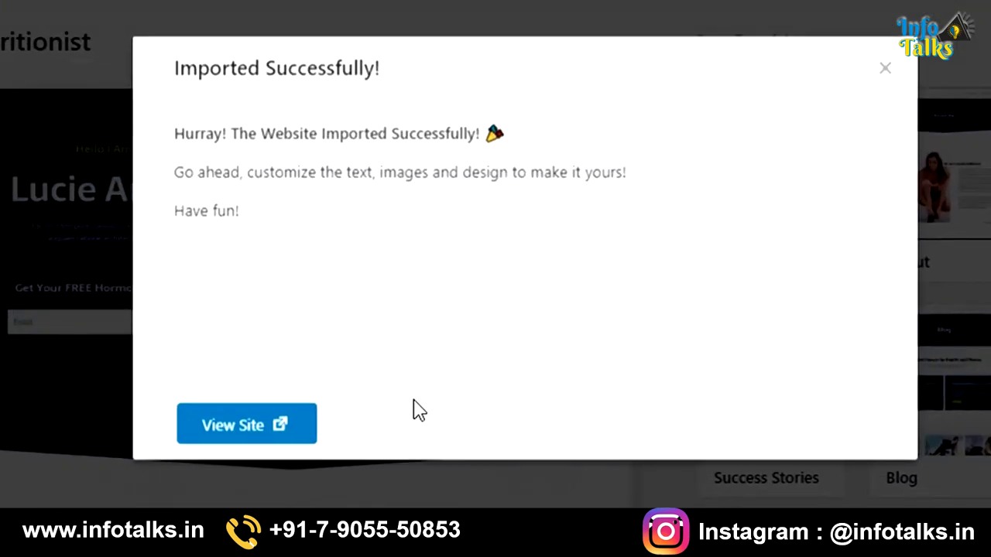
pyautogui.click(222, 438)
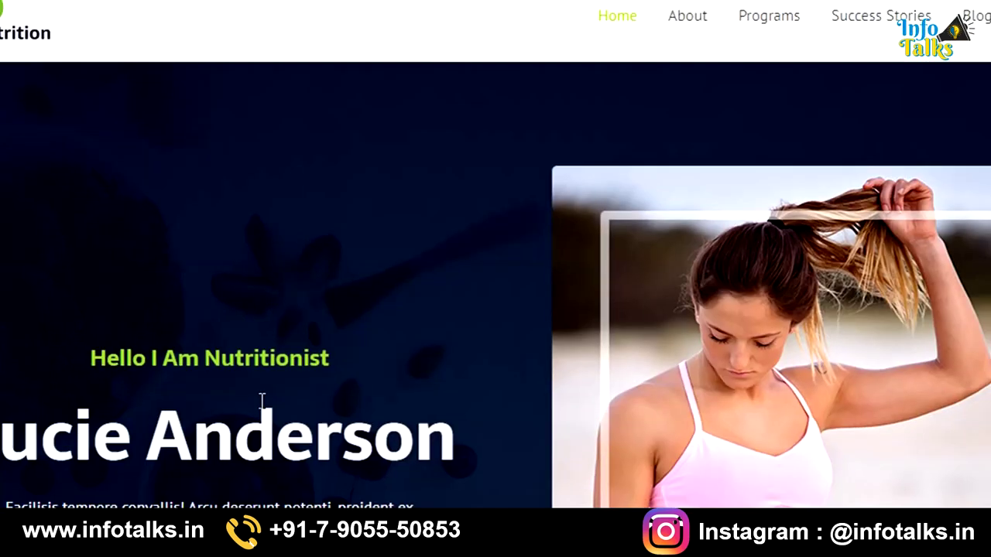
pyautogui.scroll(-7, 262, 401)
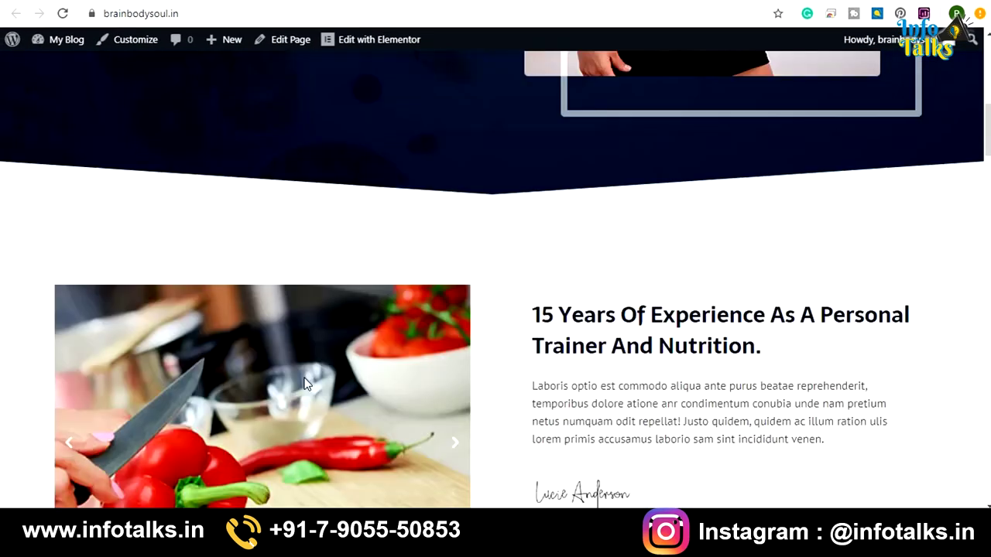
pyautogui.scroll(-12, 304, 383)
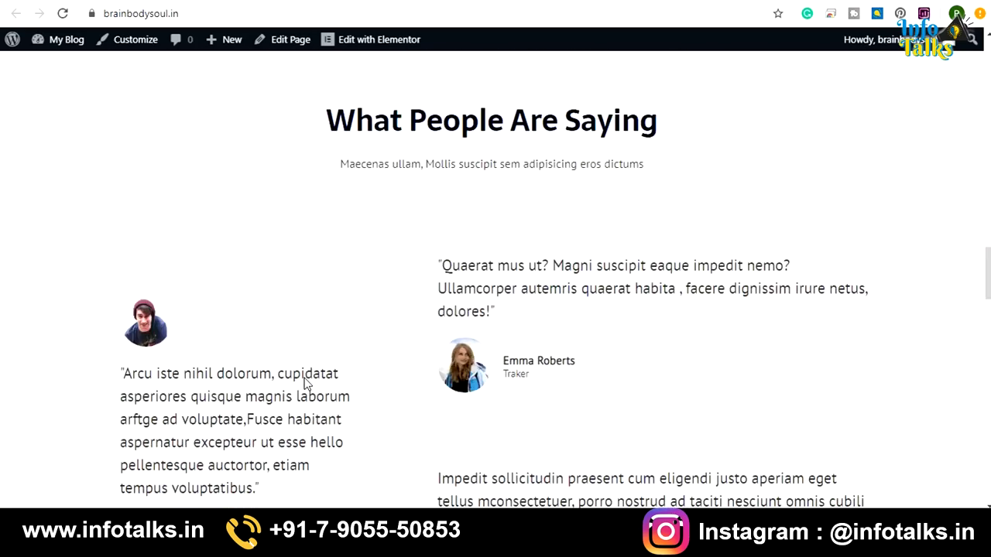
pyautogui.scroll(-15, 304, 383)
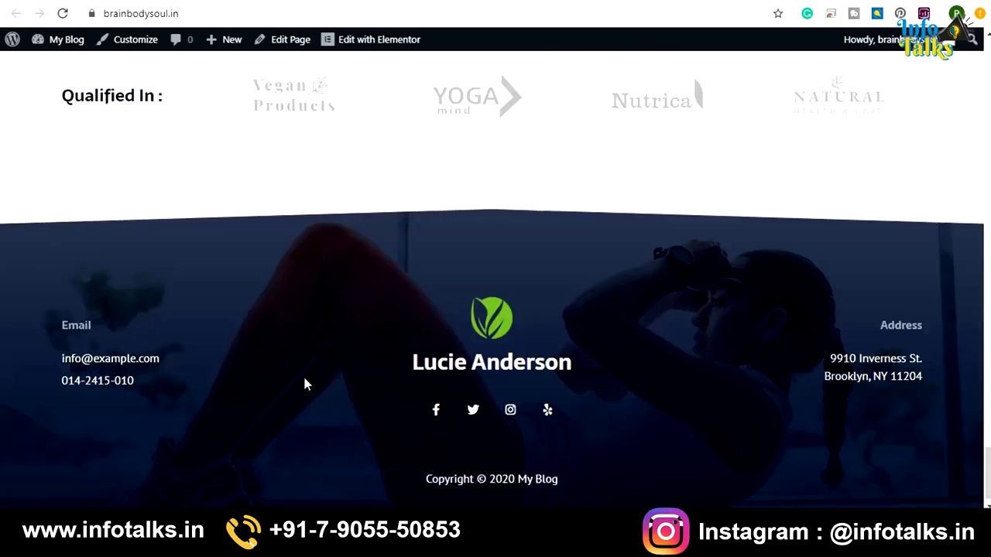
pyautogui.scroll(12, 304, 383)
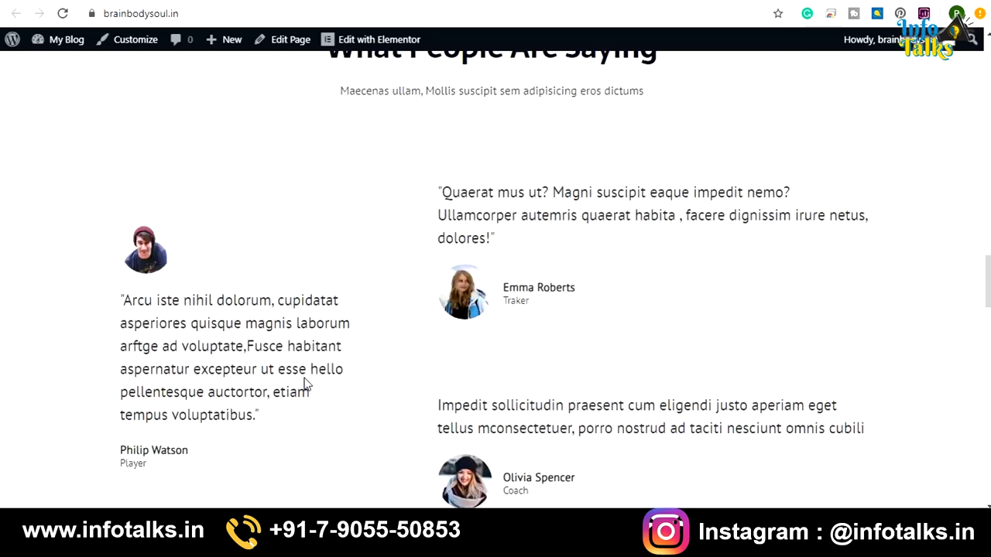
pyautogui.scroll(15, 304, 383)
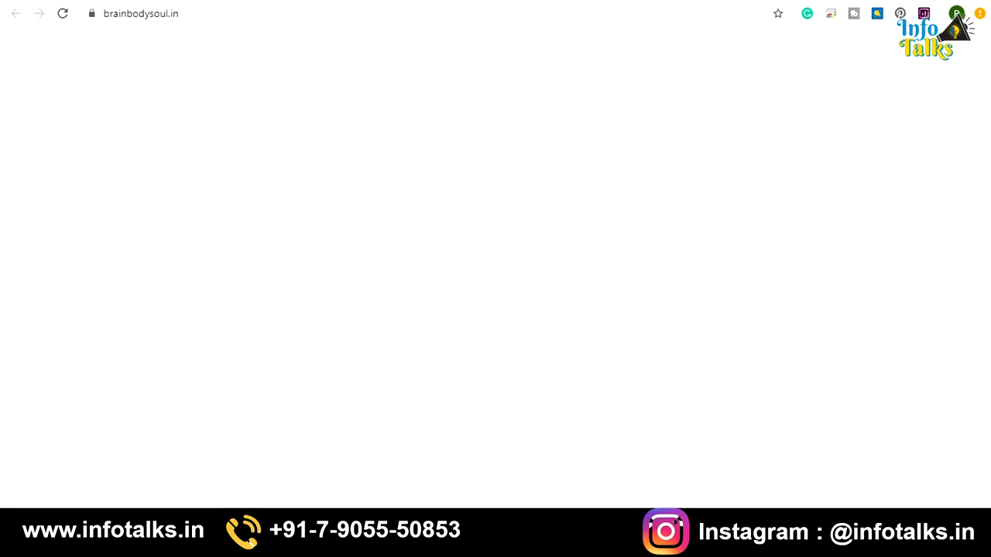
pyautogui.scroll(-6, 458, 210)
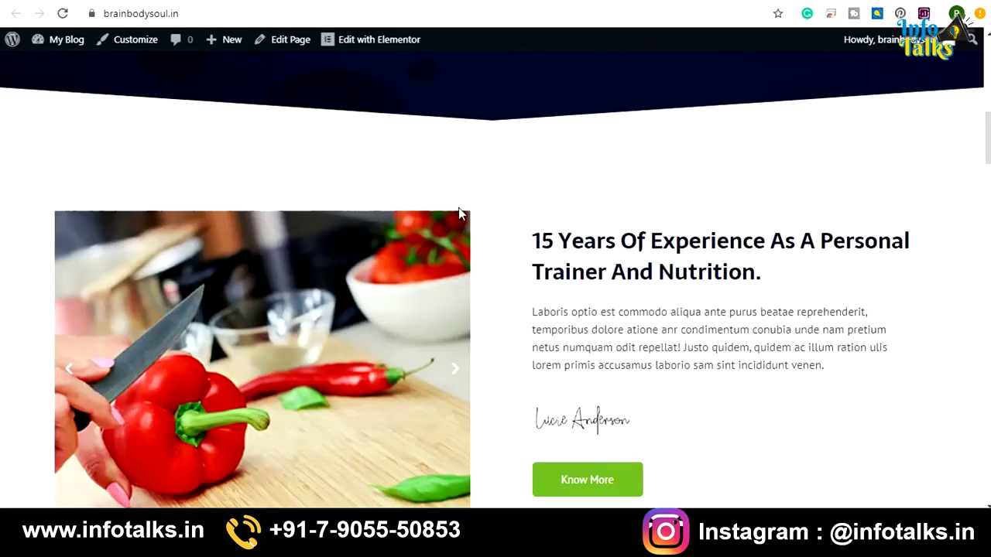
pyautogui.scroll(6, 458, 210)
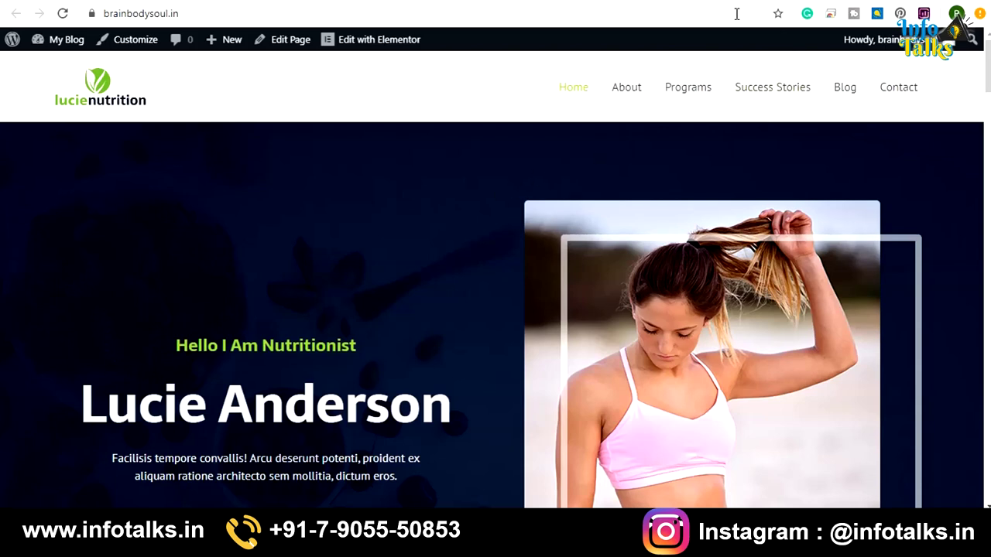
# Step: Go from the live site to Customize > Header > Site Identity and start changing the logo
pyautogui.click(672, 2)
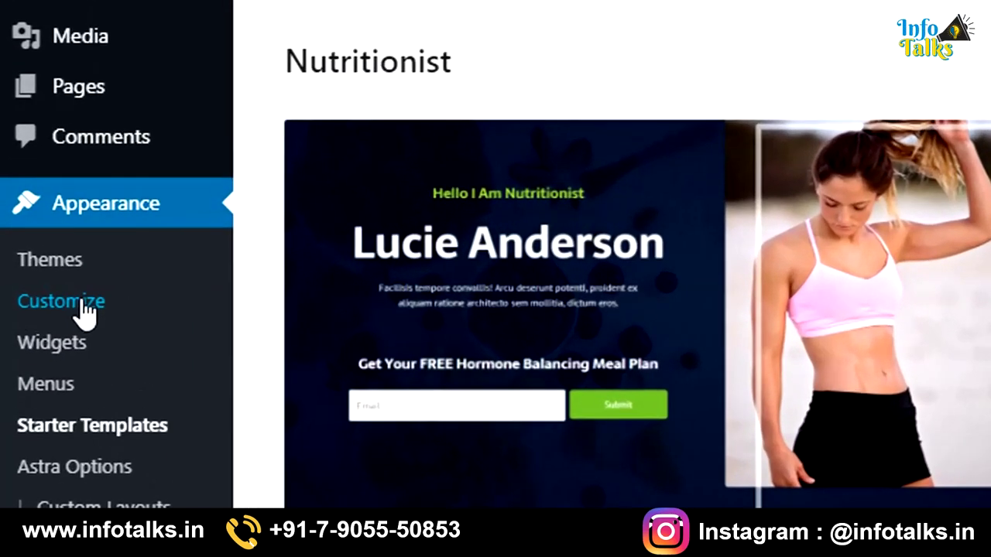
pyautogui.click(85, 302)
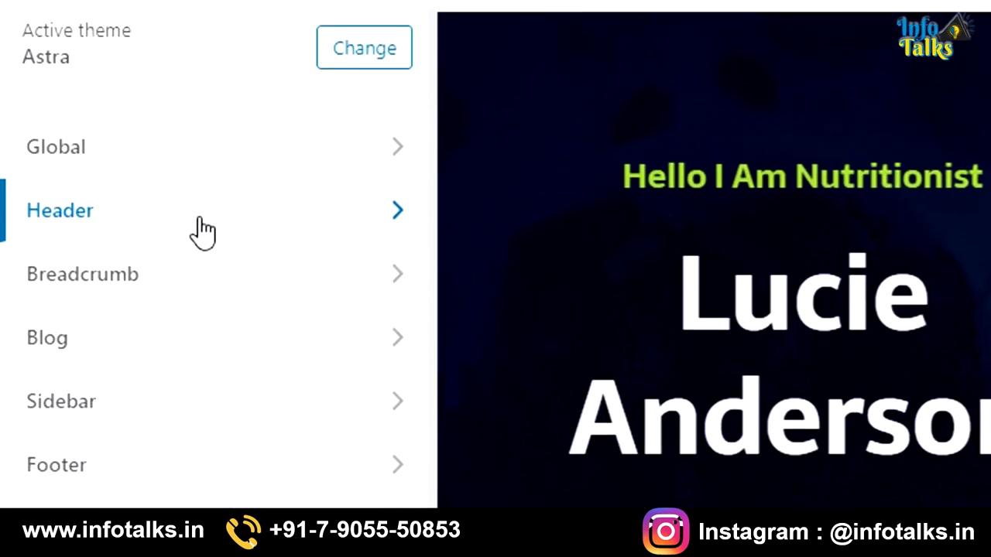
pyautogui.click(194, 243)
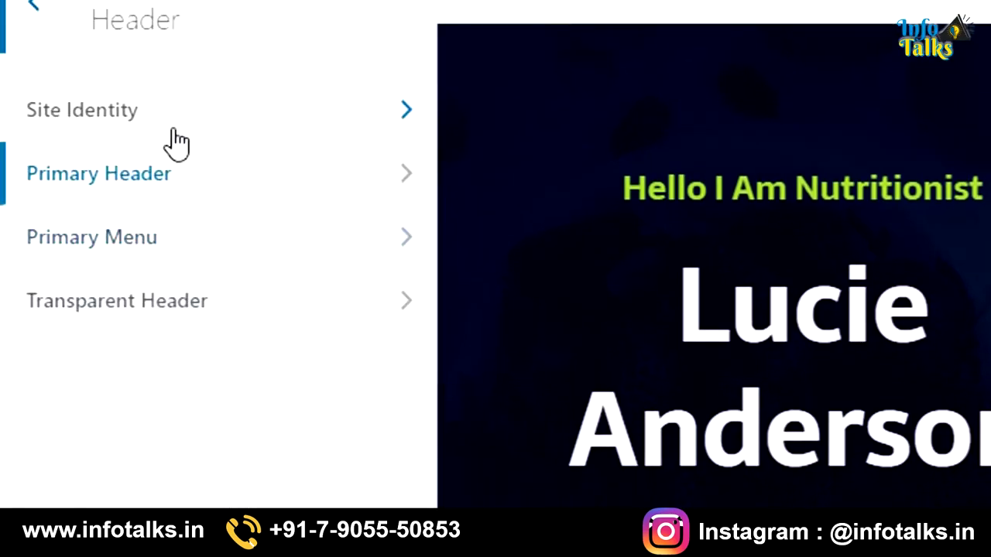
pyautogui.click(151, 123)
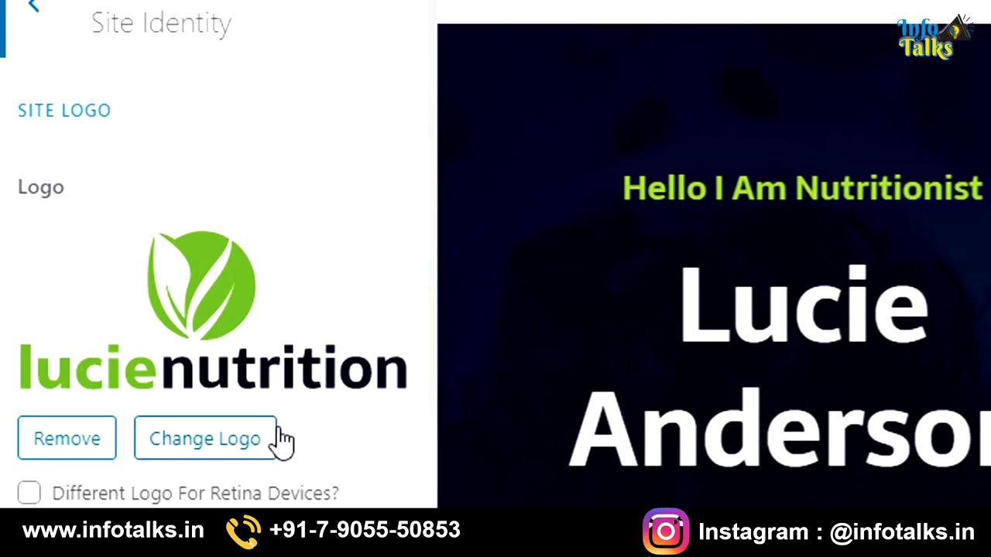
pyautogui.click(224, 447)
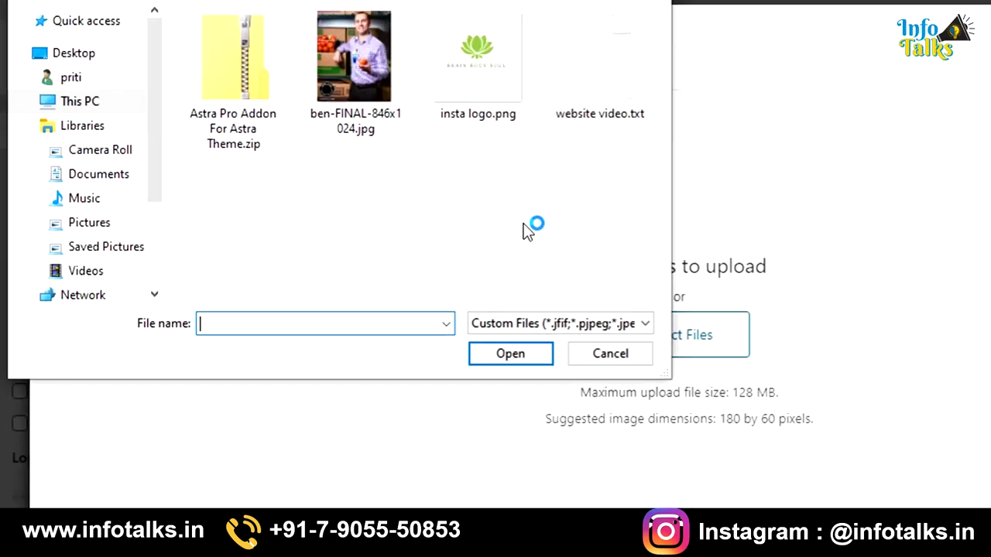
# Step: Upload insta logo.png and crop it to the lotus and tagline
pyautogui.doubleClick(347, 93)
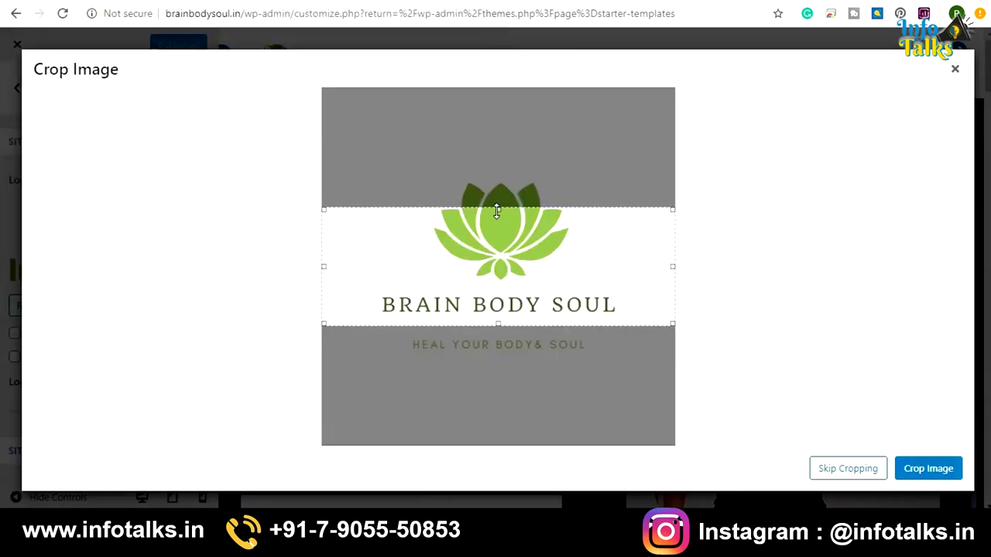
pyautogui.moveTo(497, 210); pyautogui.dragTo(499, 173)
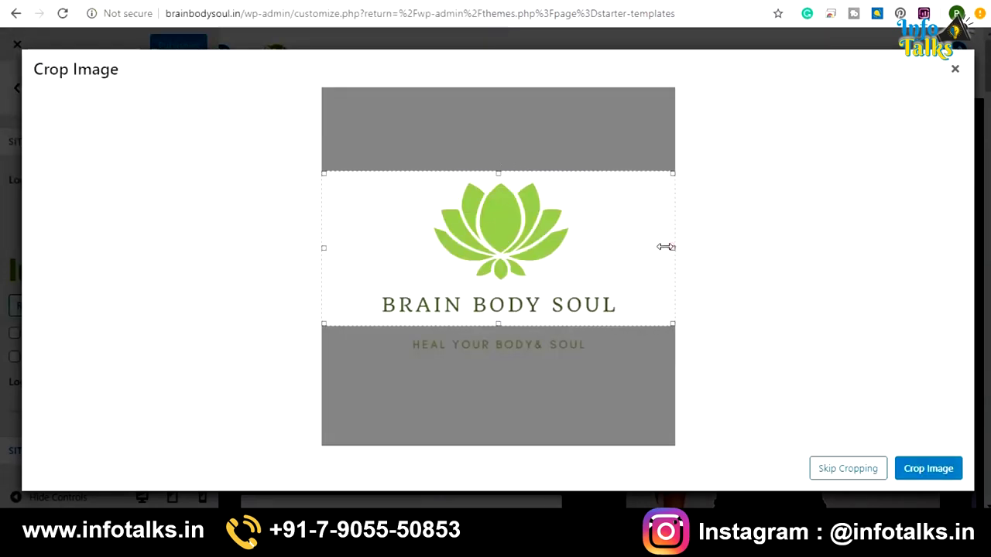
pyautogui.moveTo(665, 246); pyautogui.dragTo(622, 247)
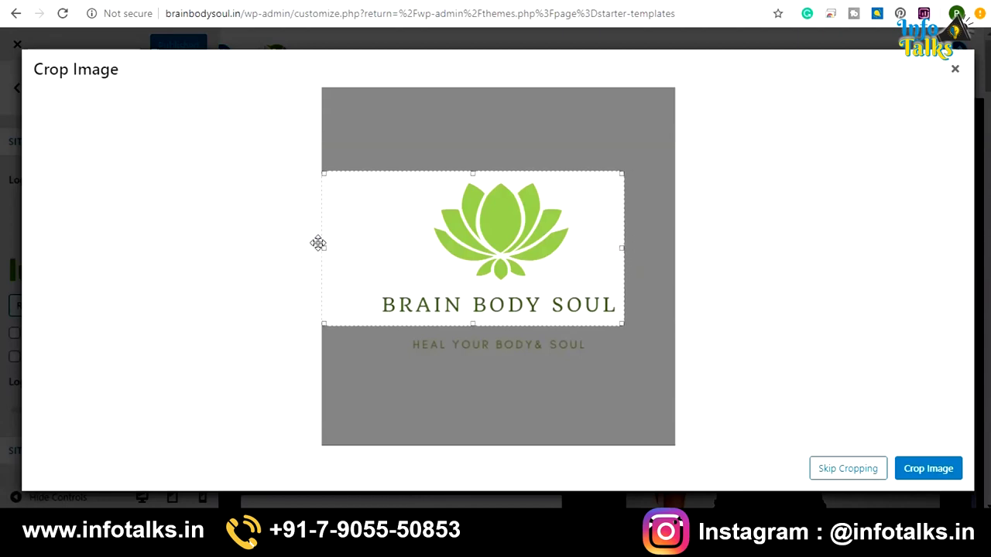
pyautogui.moveTo(325, 249); pyautogui.dragTo(380, 261)
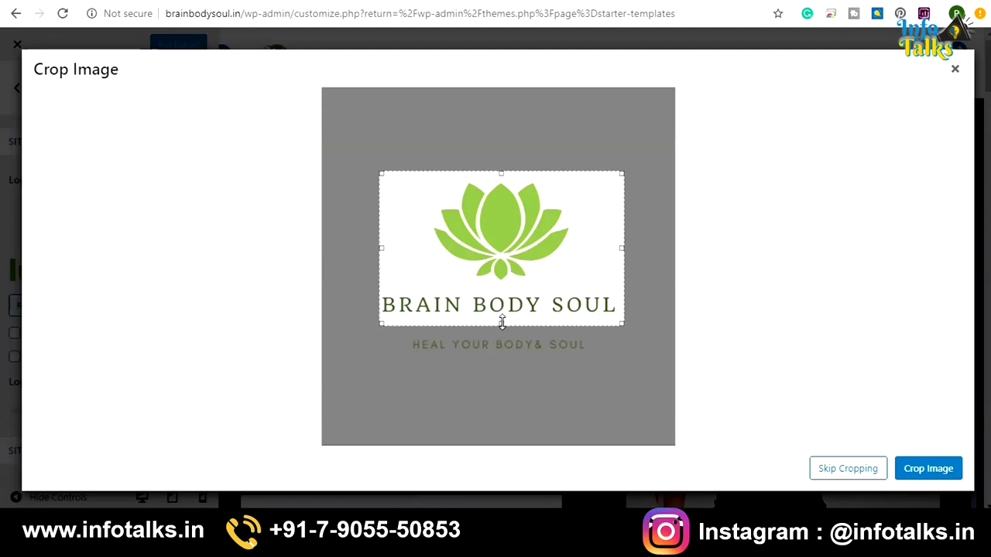
pyautogui.moveTo(501, 324); pyautogui.dragTo(500, 362)
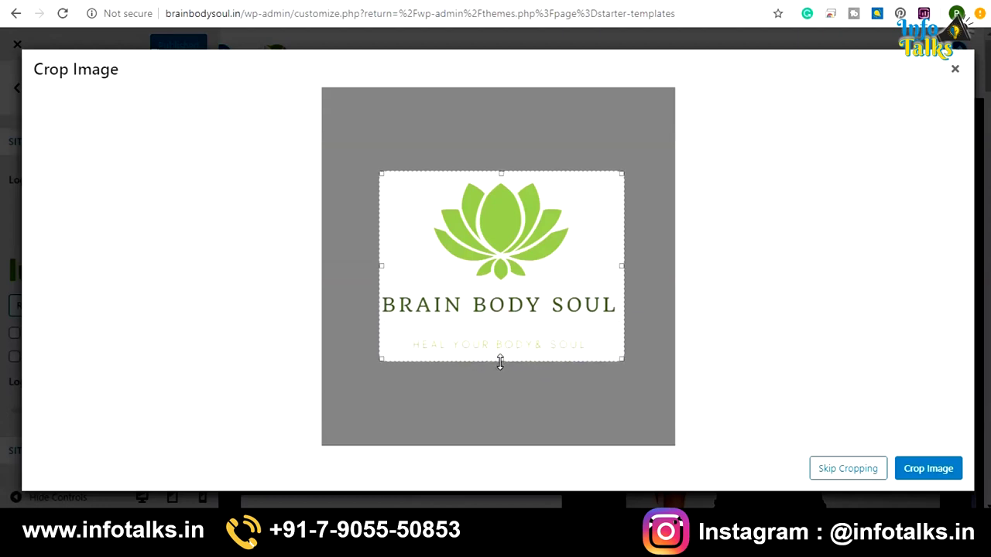
pyautogui.click(932, 470)
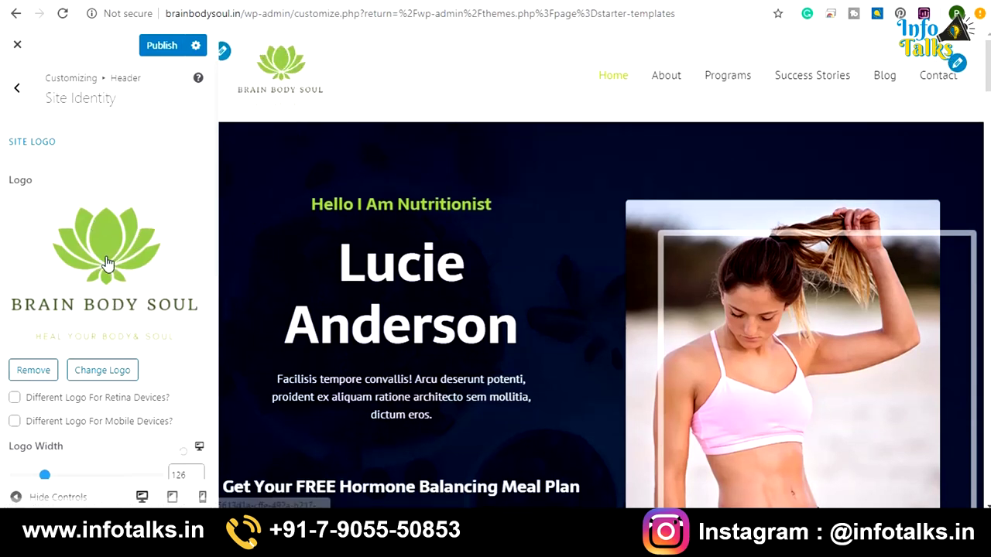
# Step: Replace the My Blog site title with Health Nutrition, blank the tagline, and publish
pyautogui.scroll(-5, 106, 256)
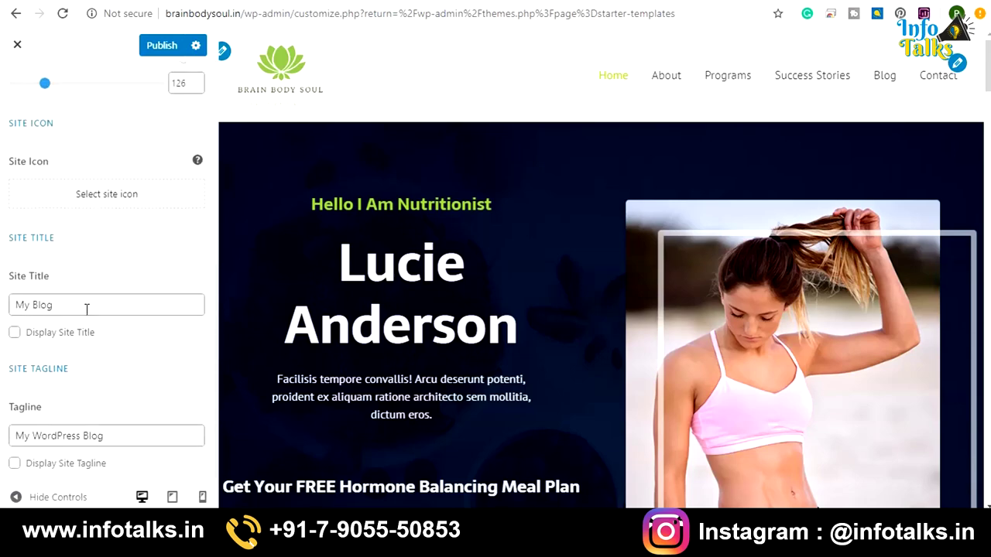
pyautogui.tripleClick(87, 308)
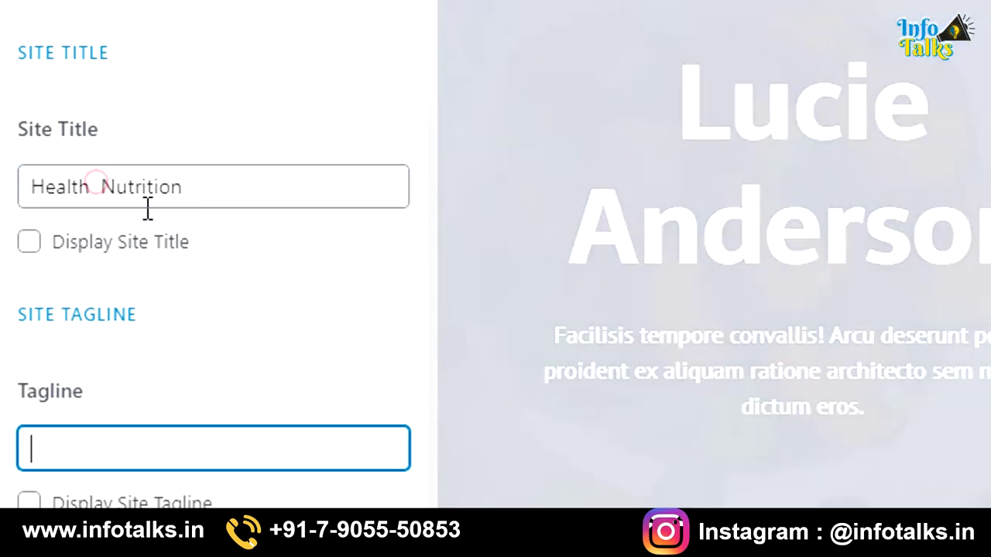
pyautogui.click(95, 186)
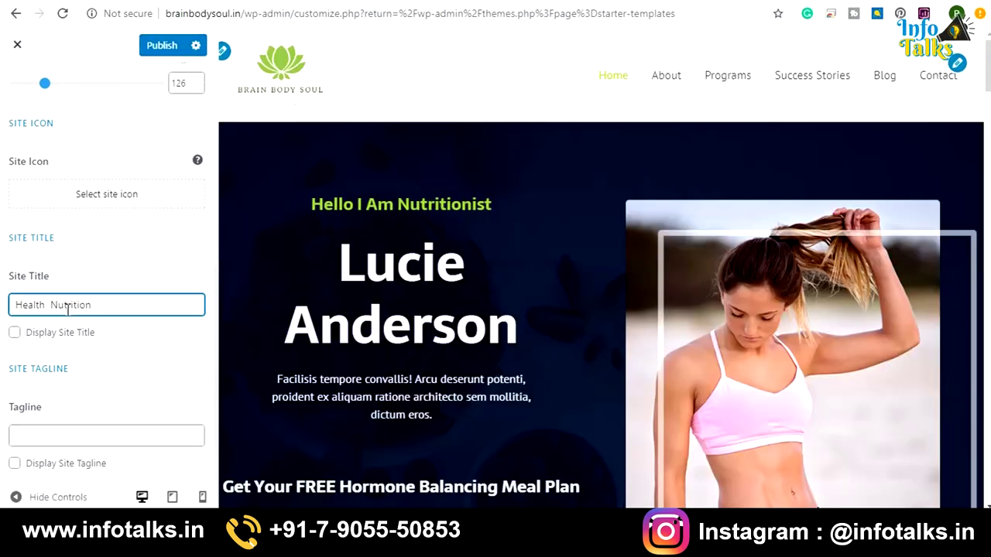
pyautogui.click(50, 438)
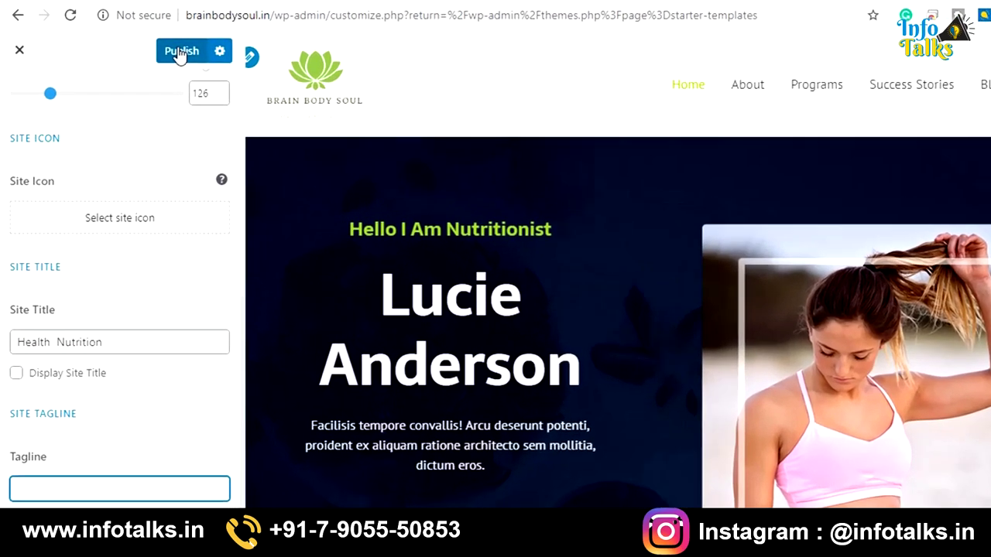
pyautogui.click(161, 49)
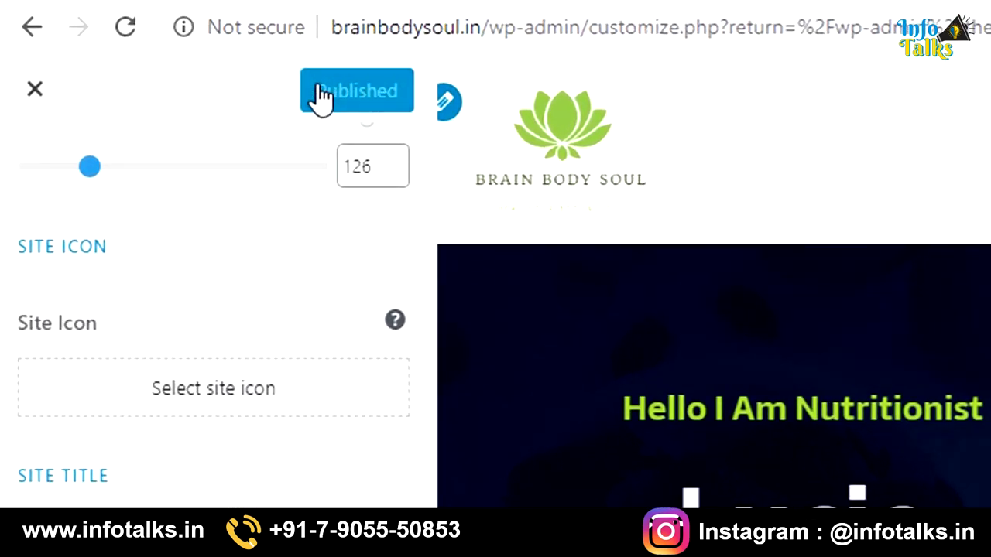